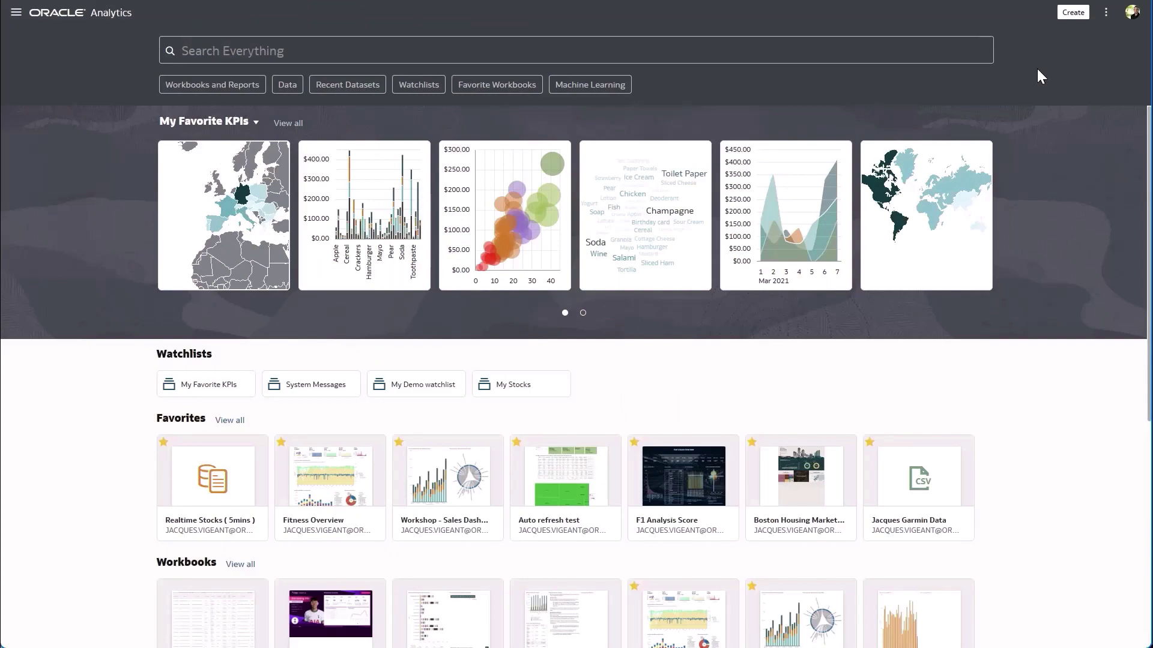
Search 'garmin data' and inspect the Garmin dataset's Data Elements columns and data types
left_click(948, 52)
type("garm")
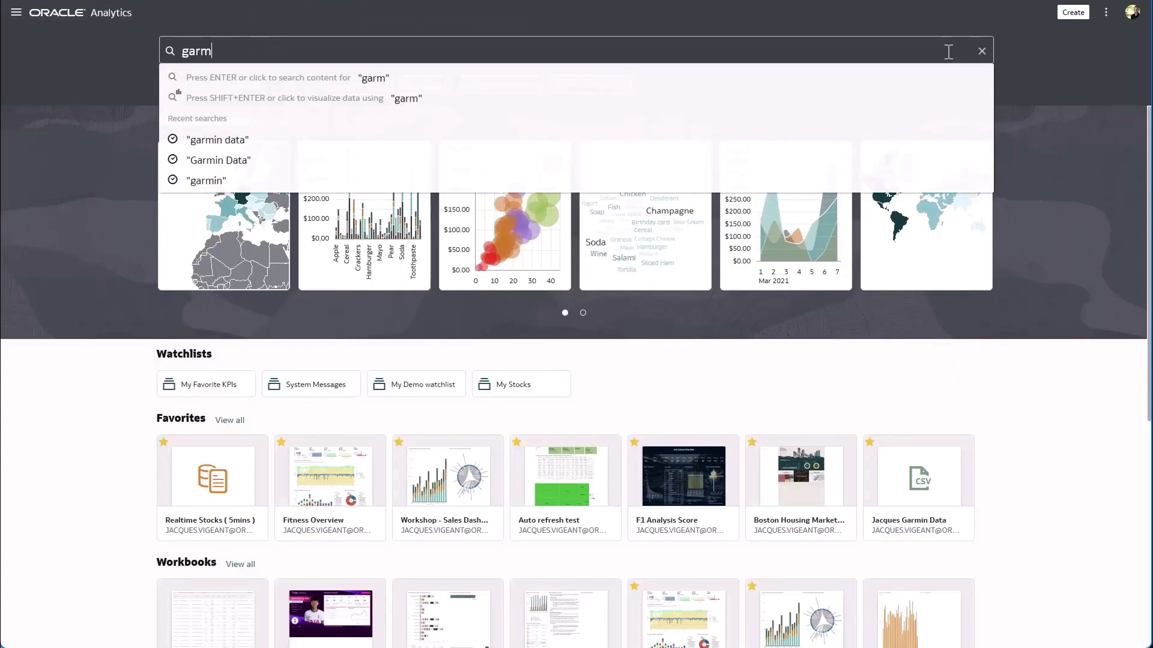
type("in data")
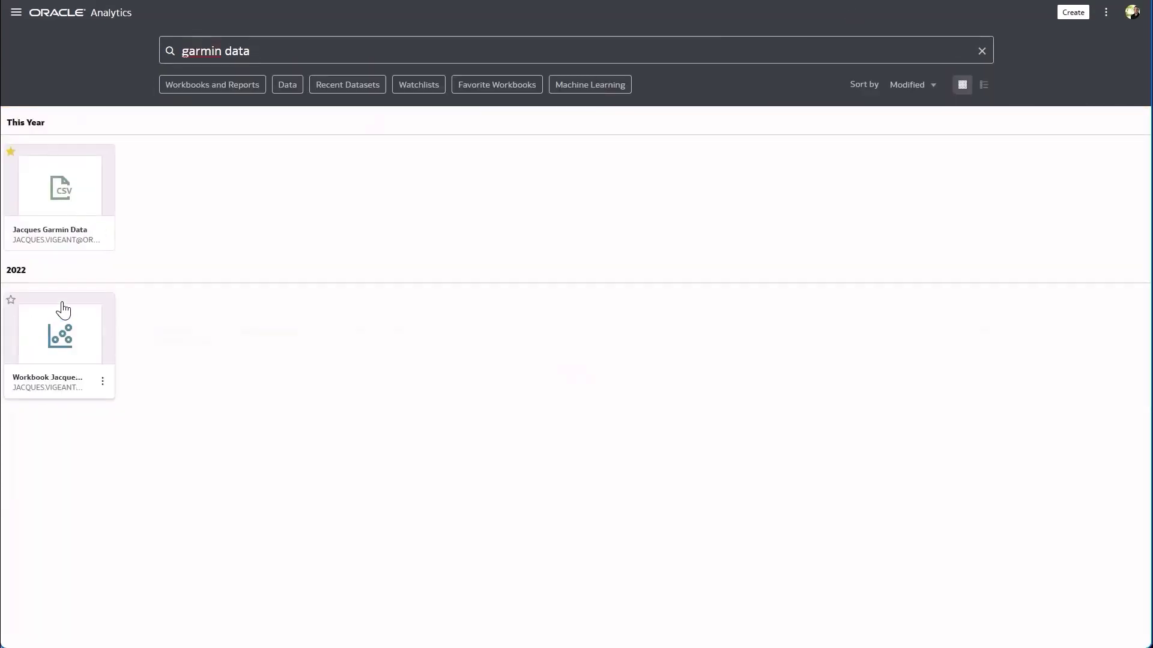
left_click(103, 235)
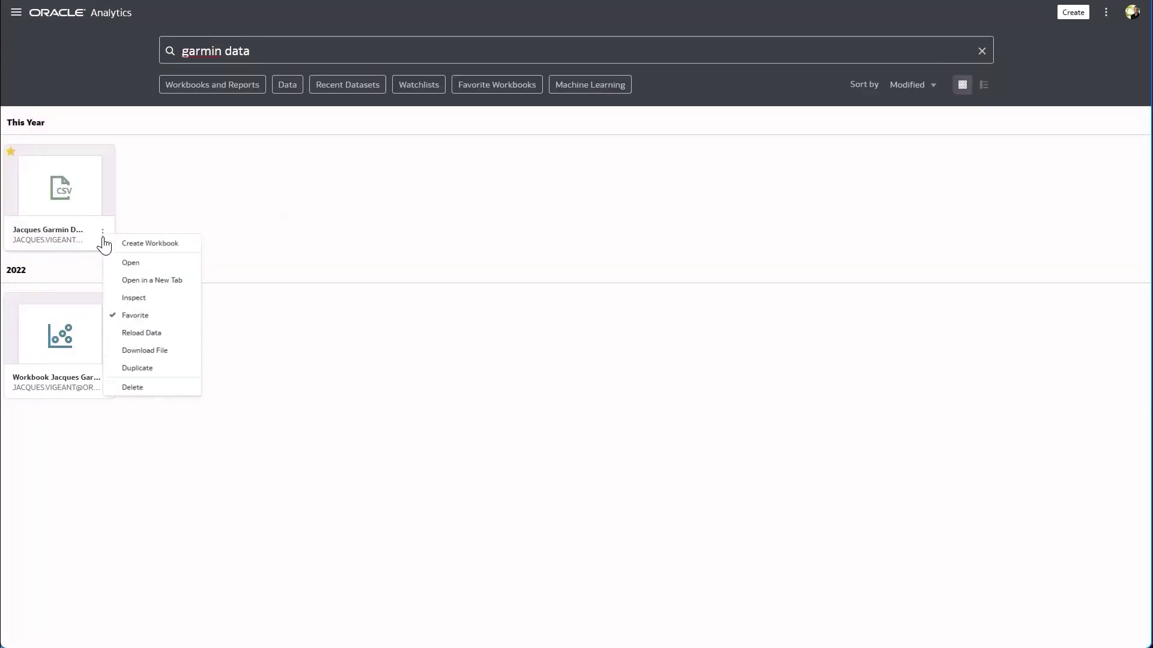
left_click(142, 304)
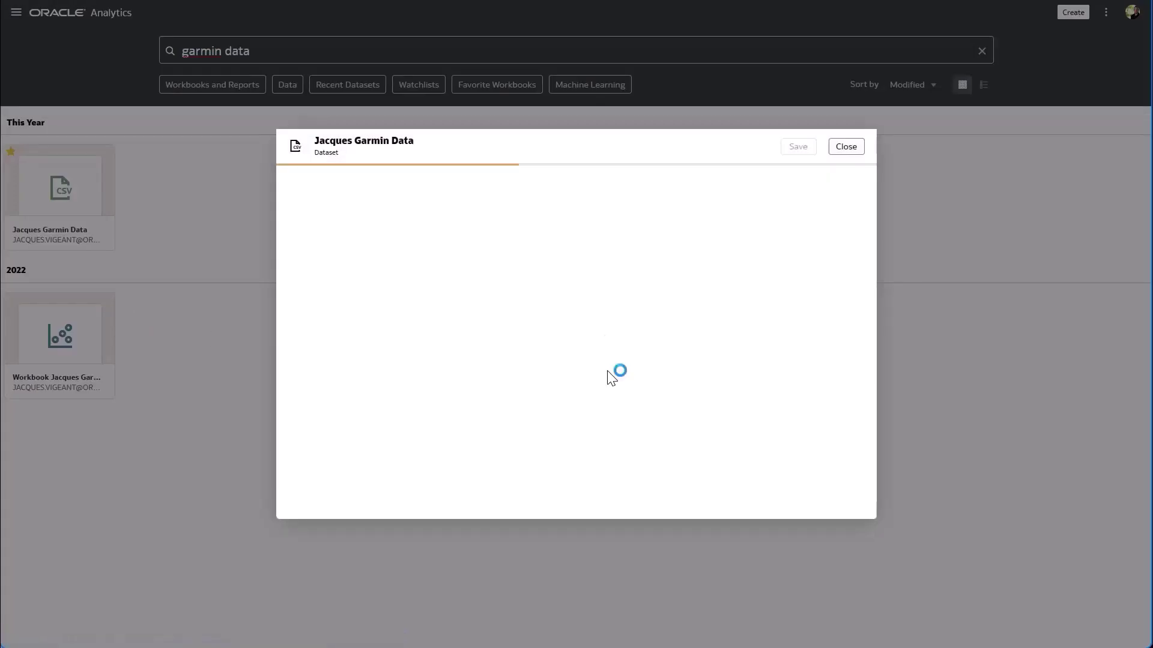
left_click(331, 208)
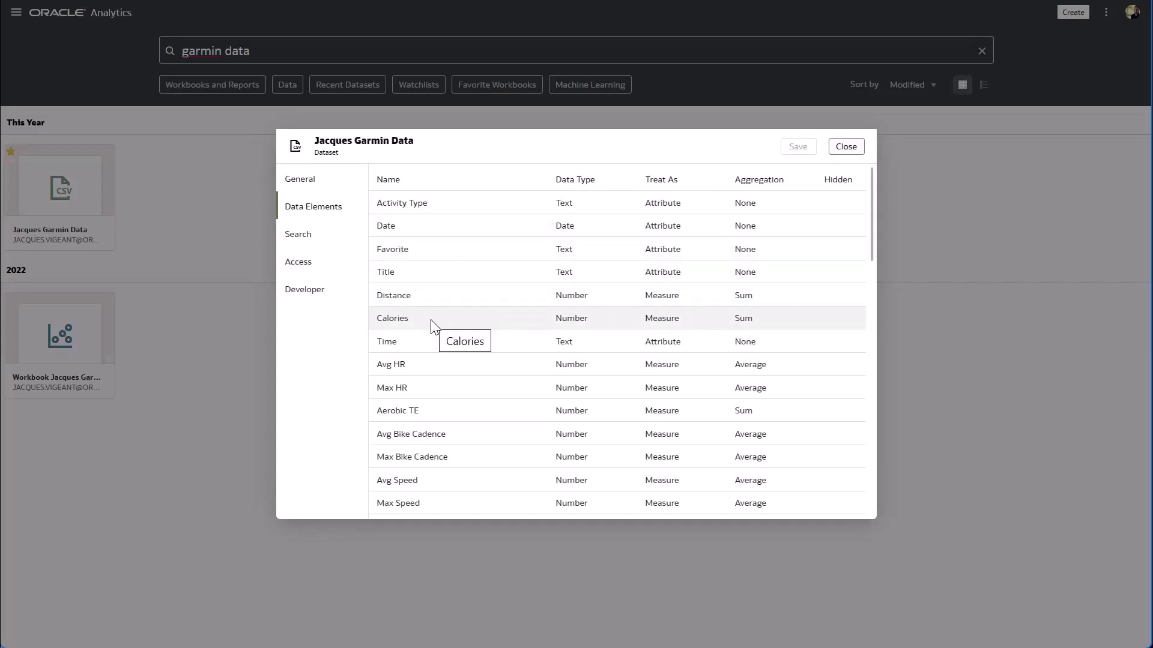
scroll(456, 369, "down", 3)
scroll(455, 360, "up", 3)
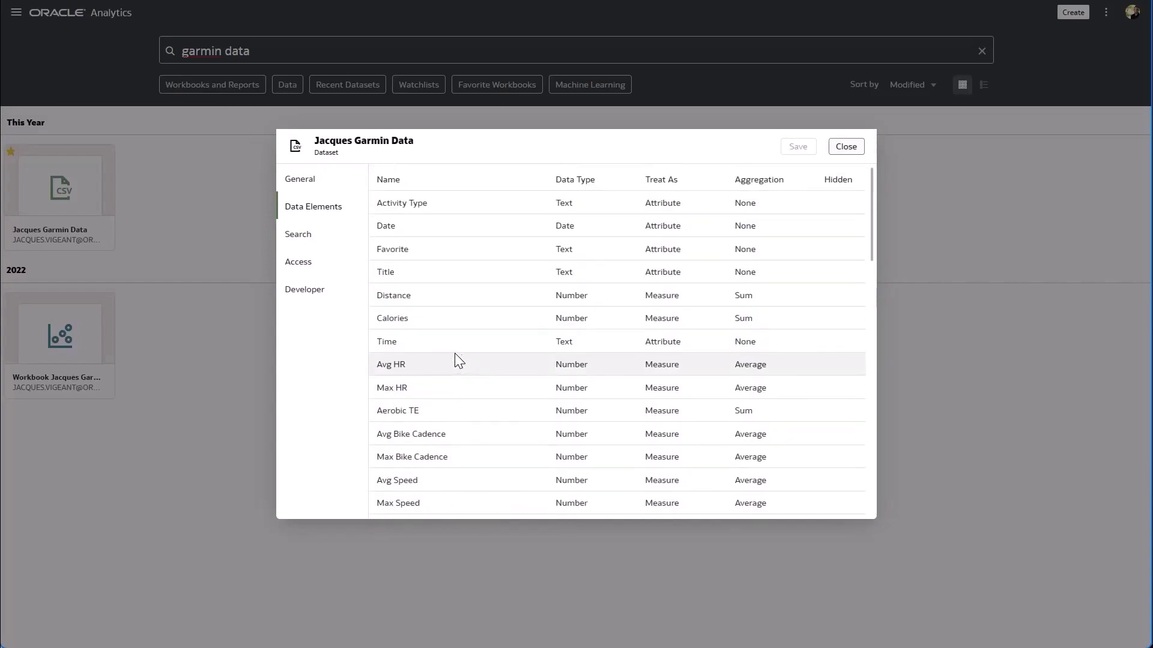
Review the Garmin dataset's Custom search indexing, with Activity Type indexed by name and values
left_click(299, 243)
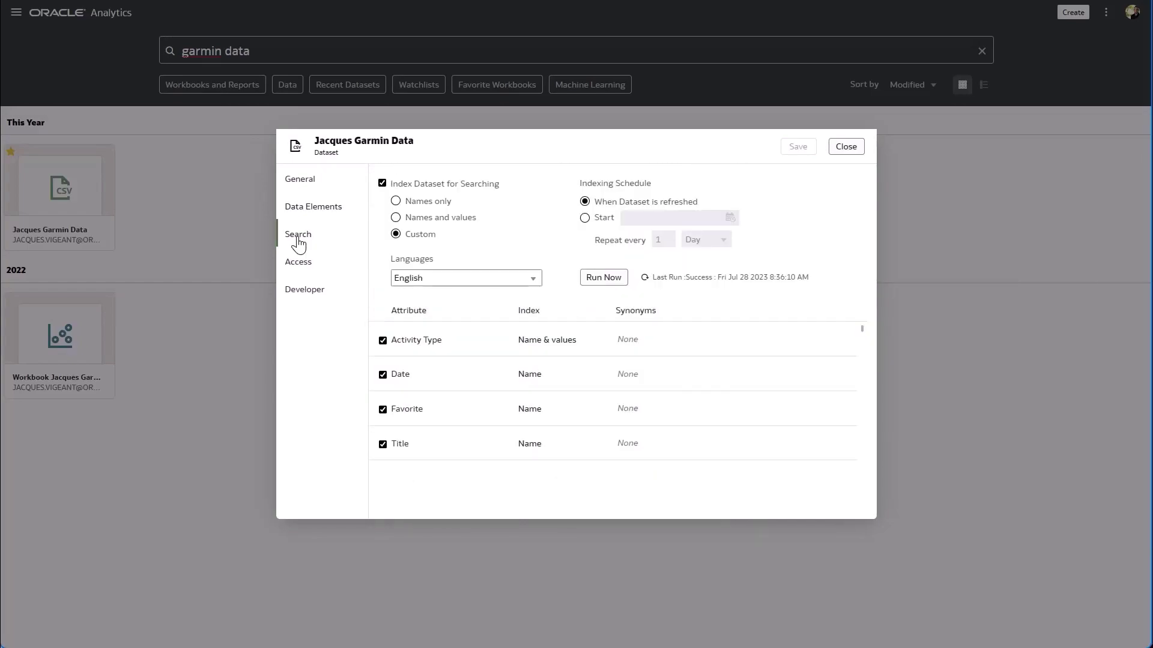
left_click(505, 333)
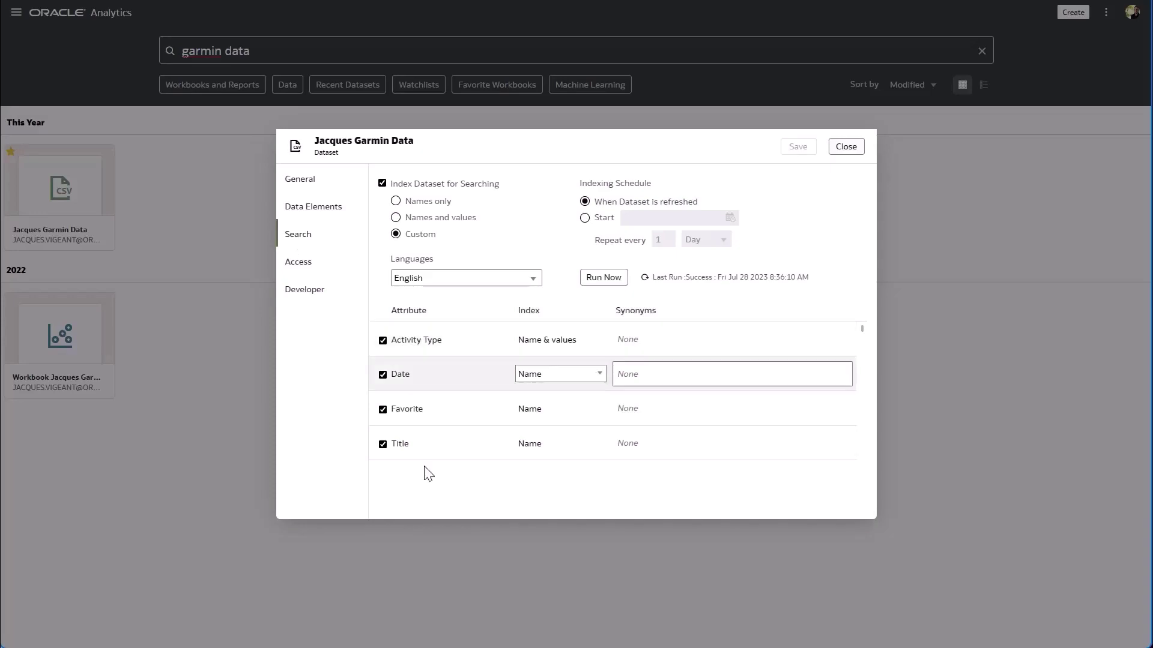
mouse_move(551, 407)
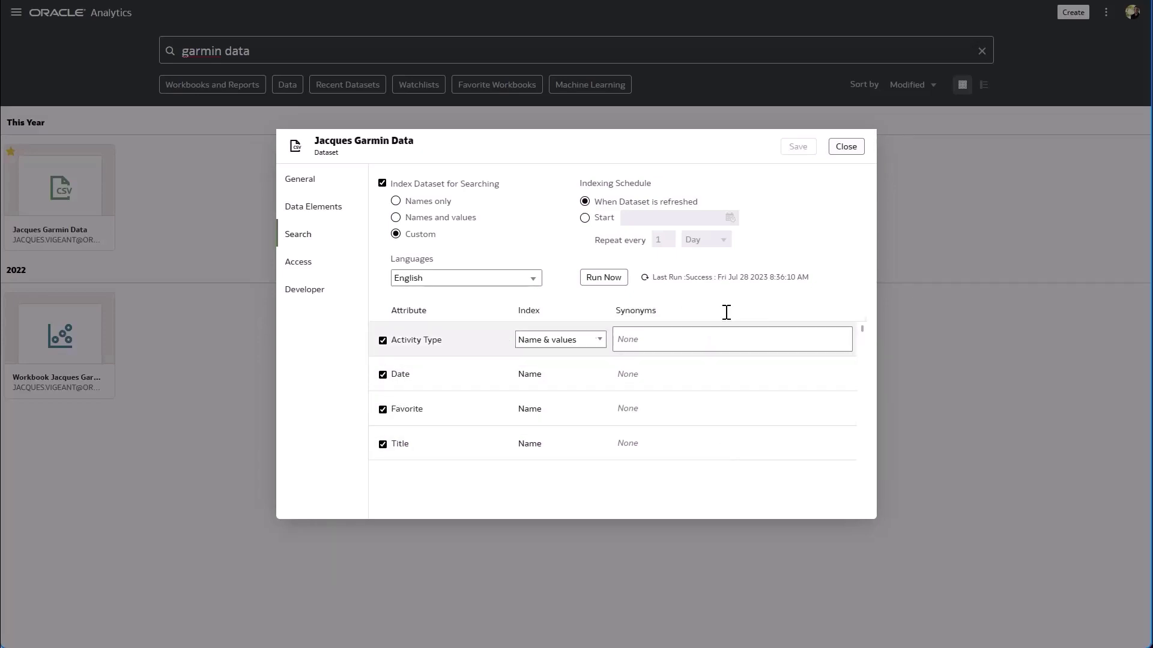
Close the inspector and visualize 'distance by activity type' as a bar chart
left_click(852, 157)
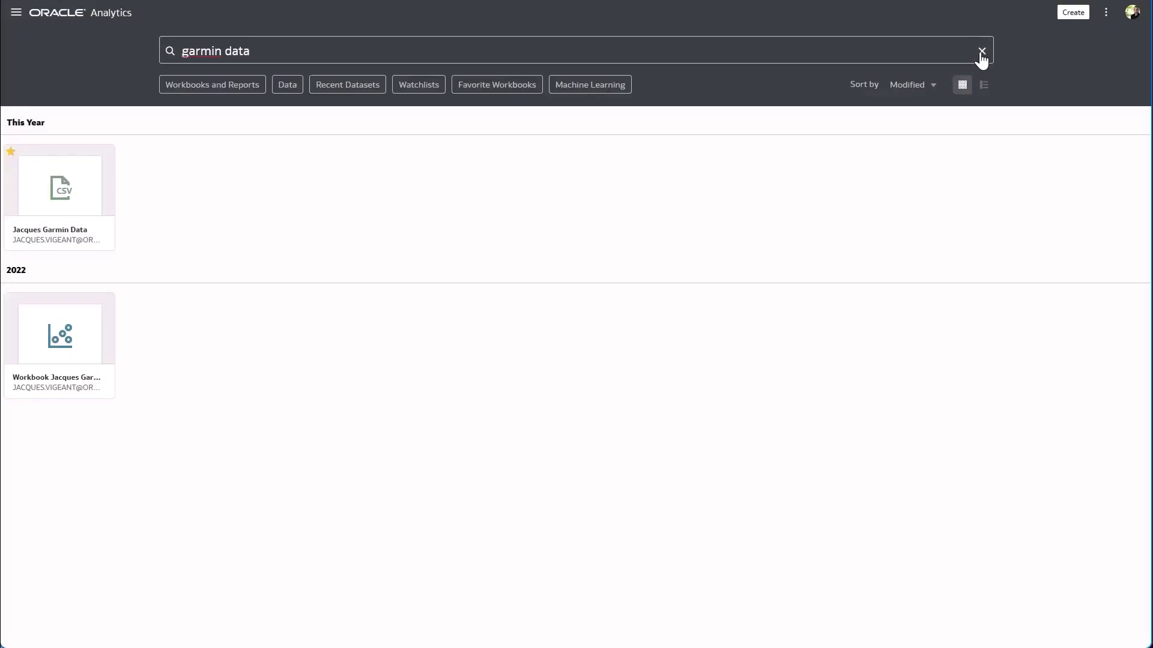
left_click(981, 52)
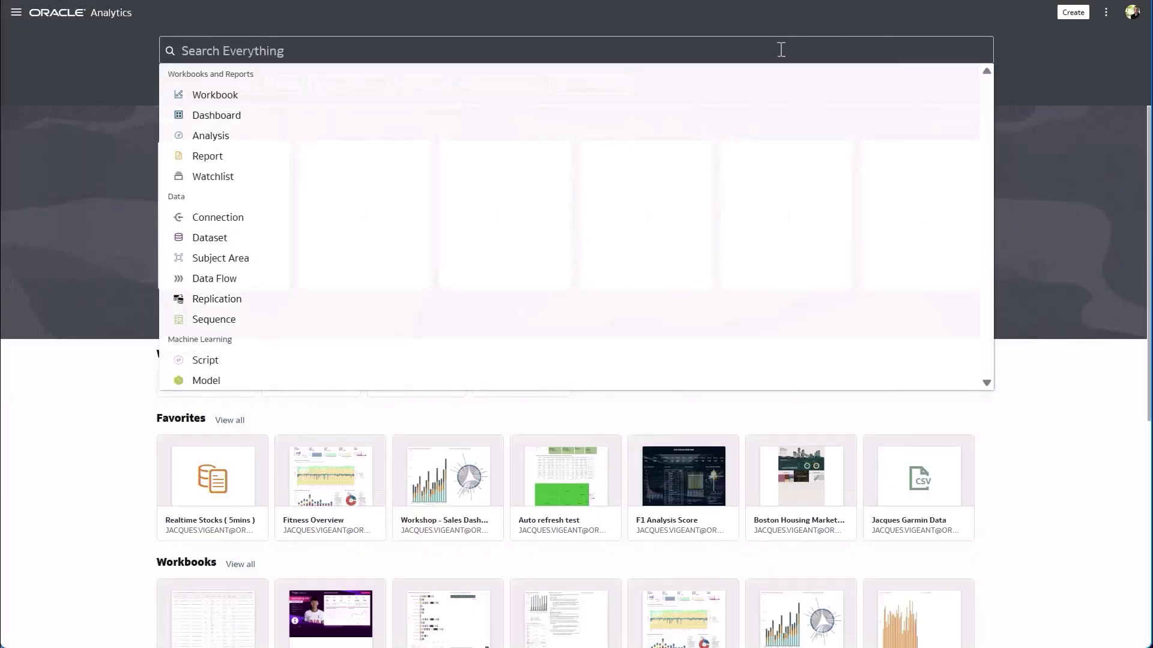
left_click(778, 49)
type("distance b")
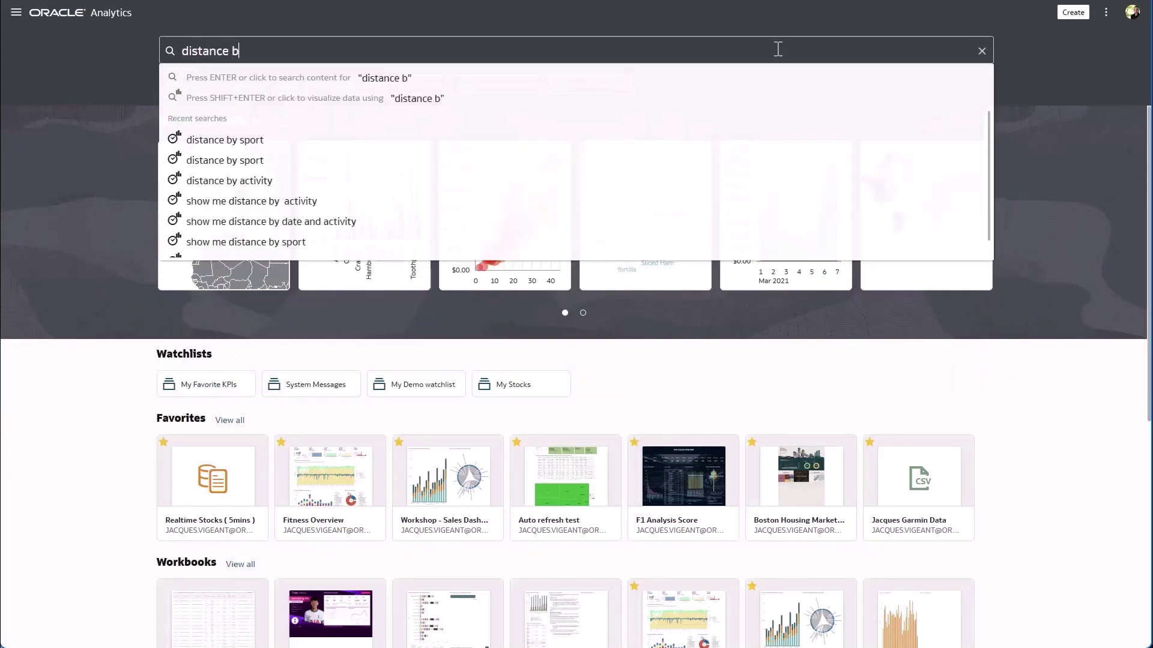
type("y actif")
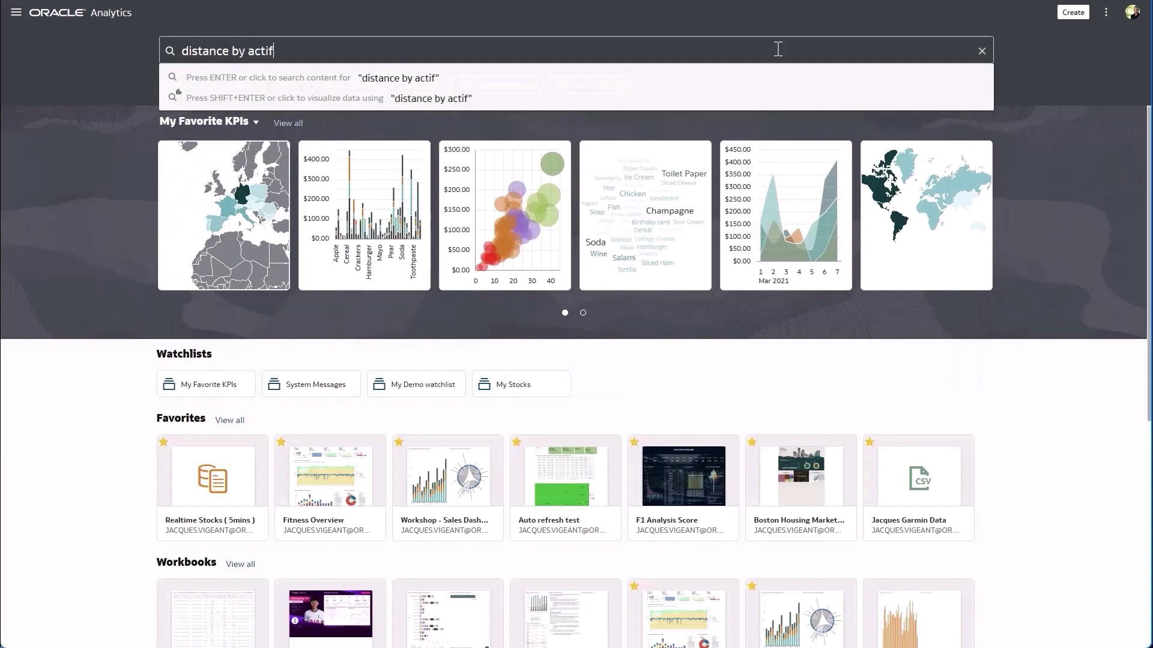
key("BackSpace")
type("vity type")
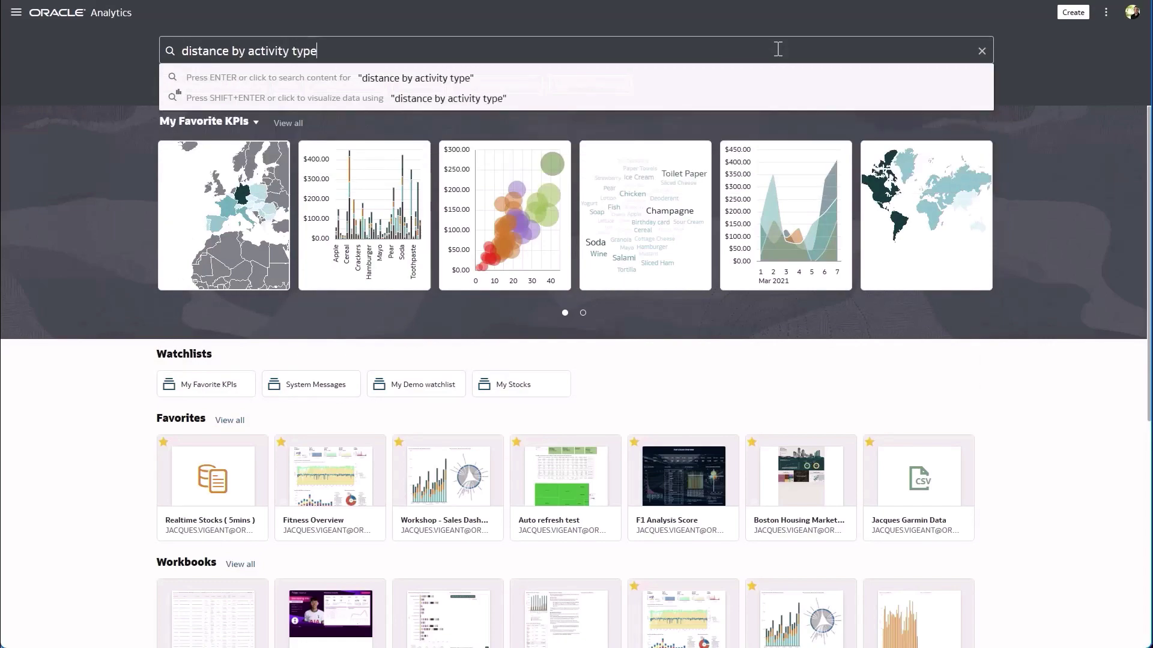
key("Return")
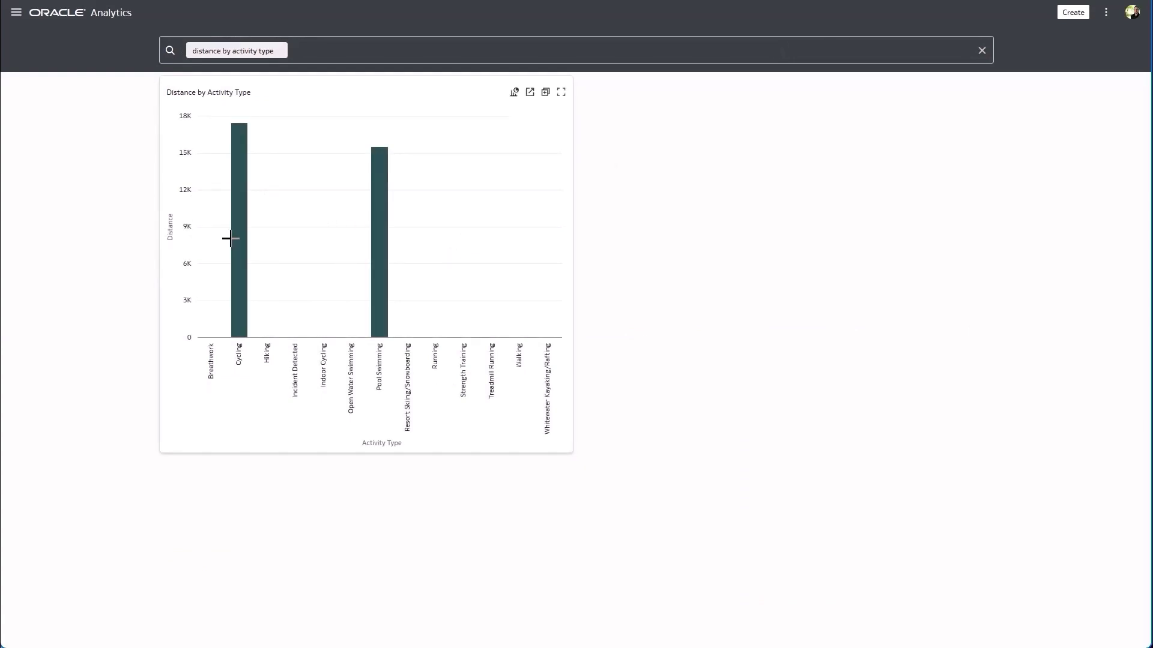
Select the words 'activity type' in the question for replacement
mouse_move(238, 249)
mouse_move(381, 293)
double_click(238, 52)
left_click_drag(236, 51, 312, 57)
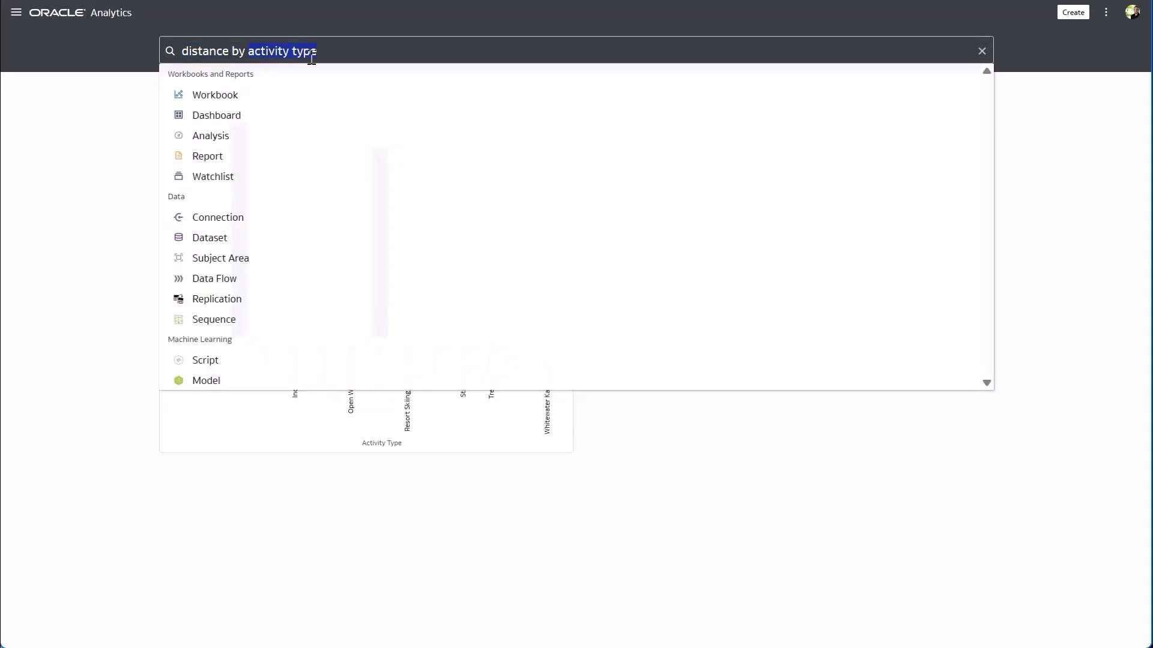
Replace 'activity type' with 'sport' and rerun, getting only a 33,058.88 total
type("sport")
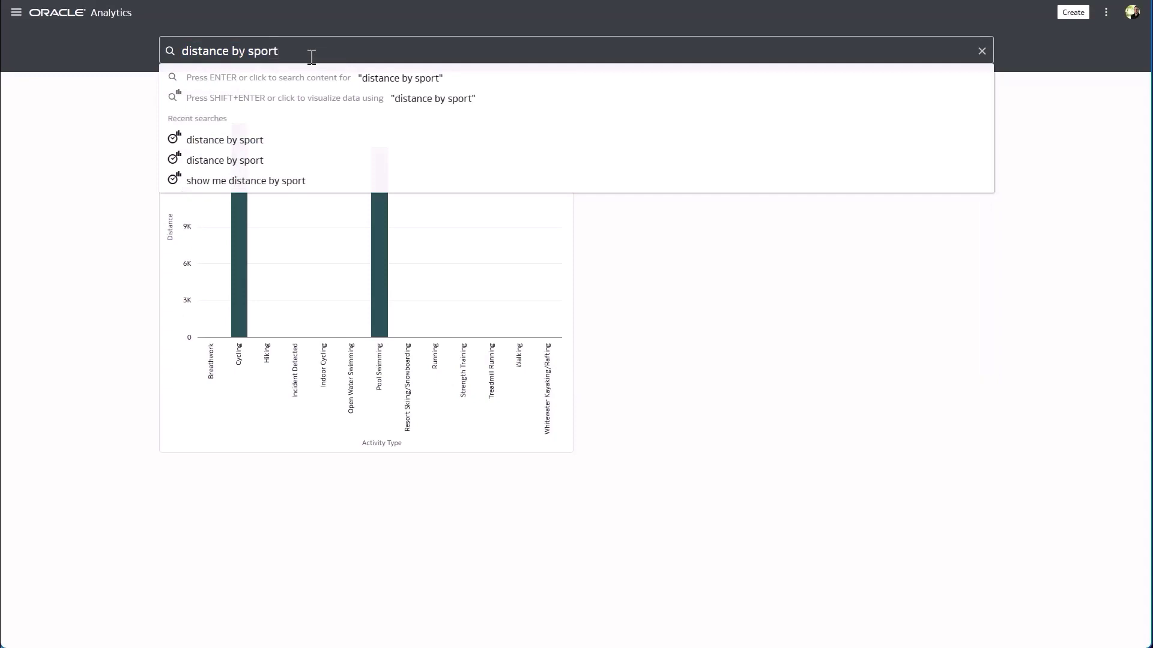
key("shift+Return")
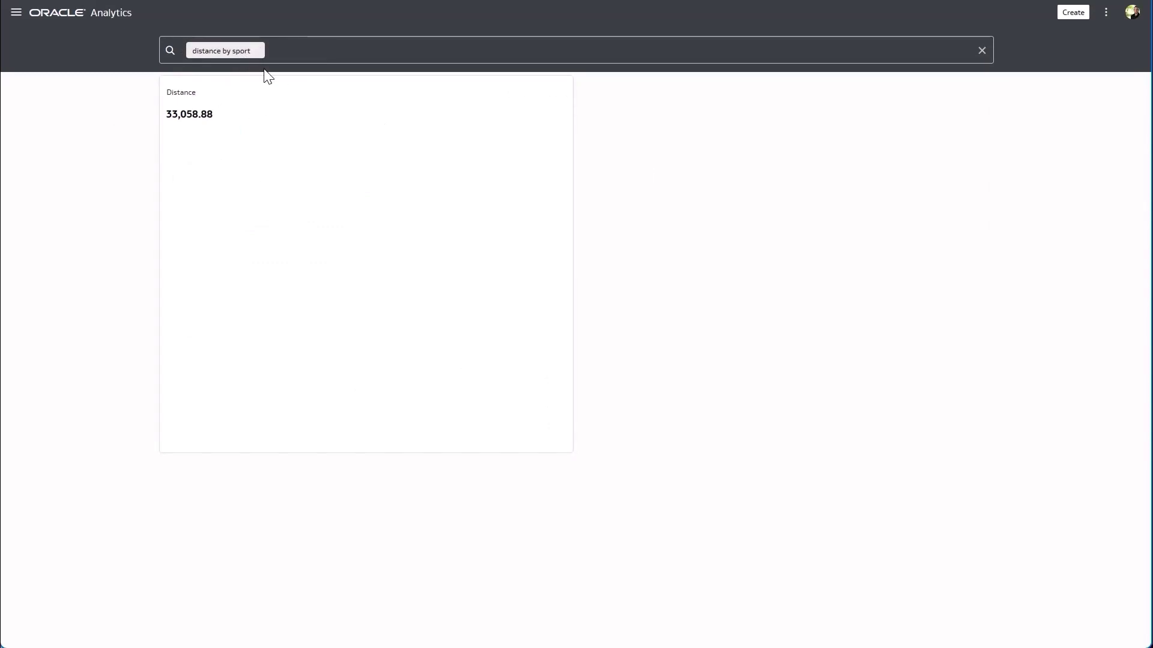
Search 'data garmin' and open the Garmin dataset's Search settings in Inspect
left_click(983, 51)
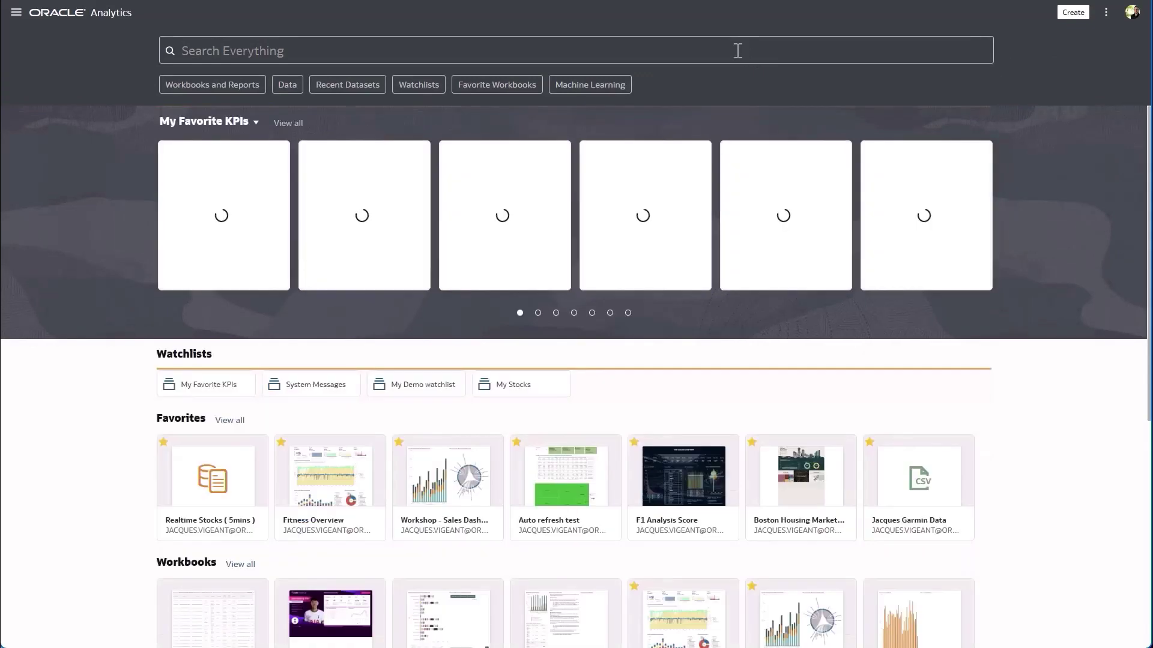
left_click(738, 51)
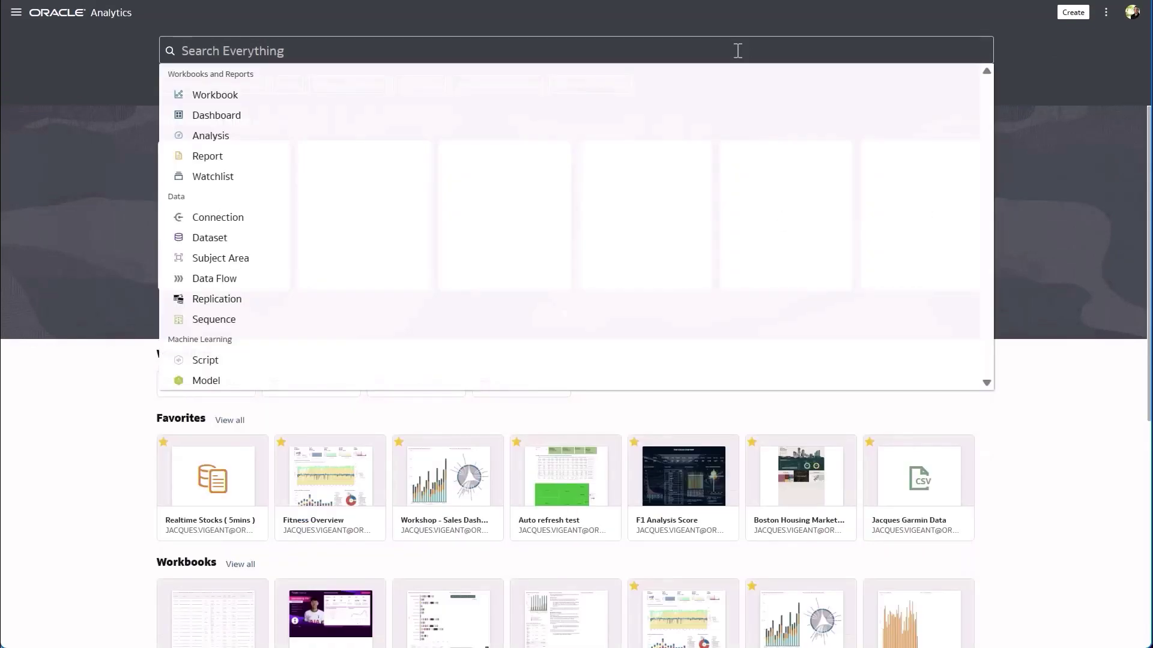
type("data ")
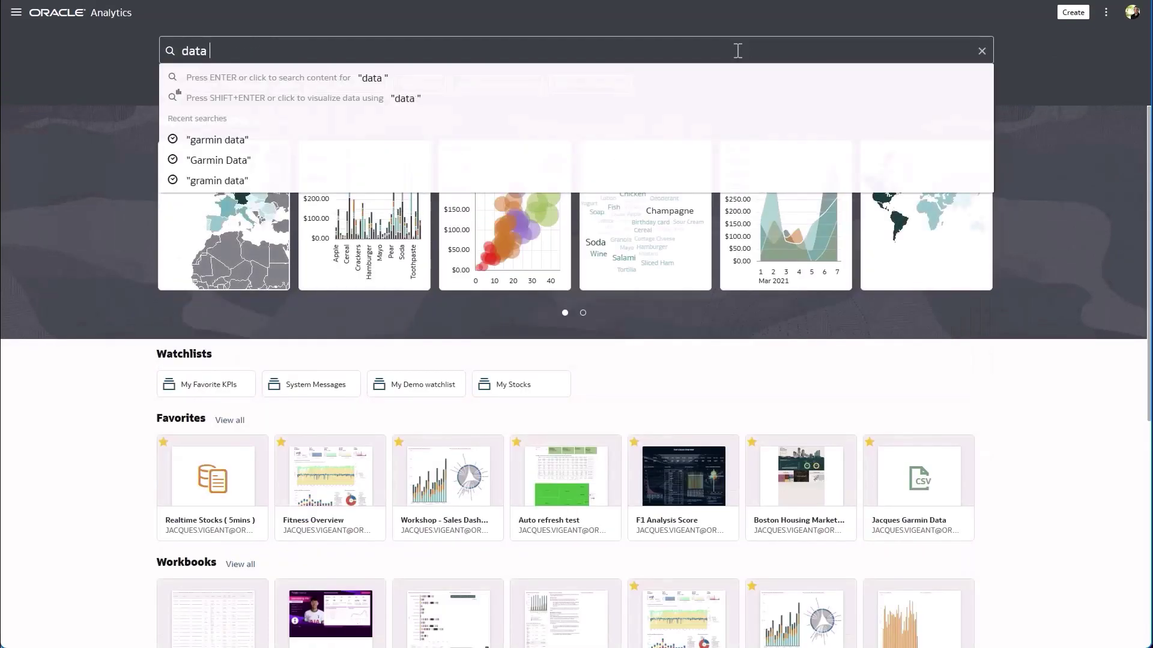
type("garmin")
key("Return")
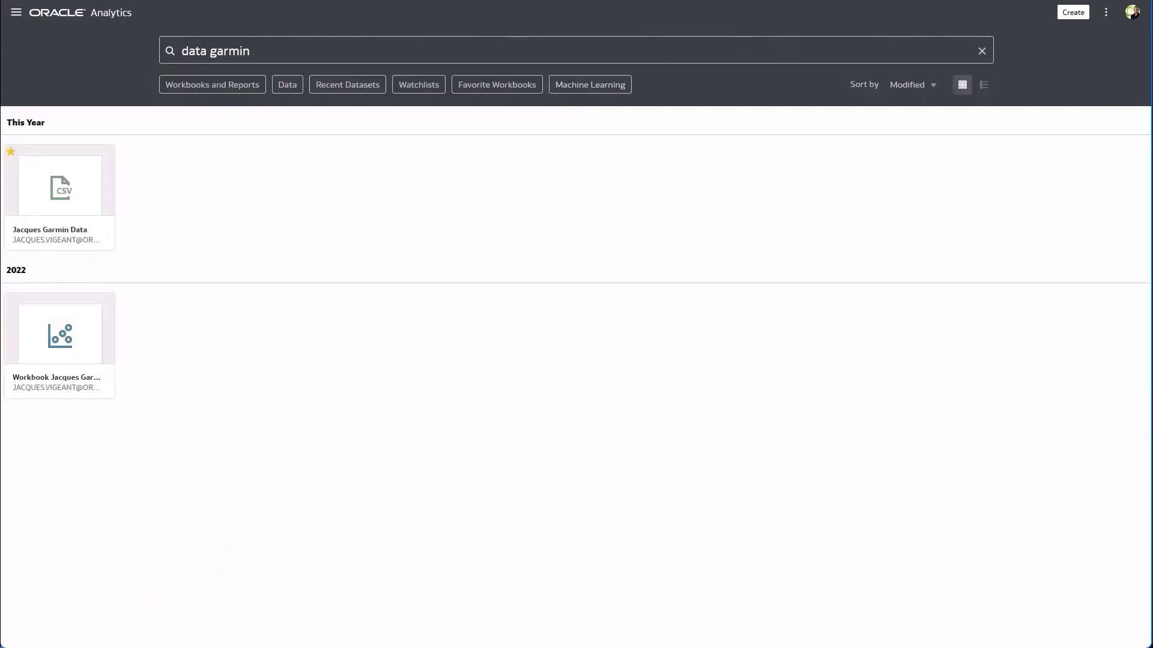
left_click(110, 236)
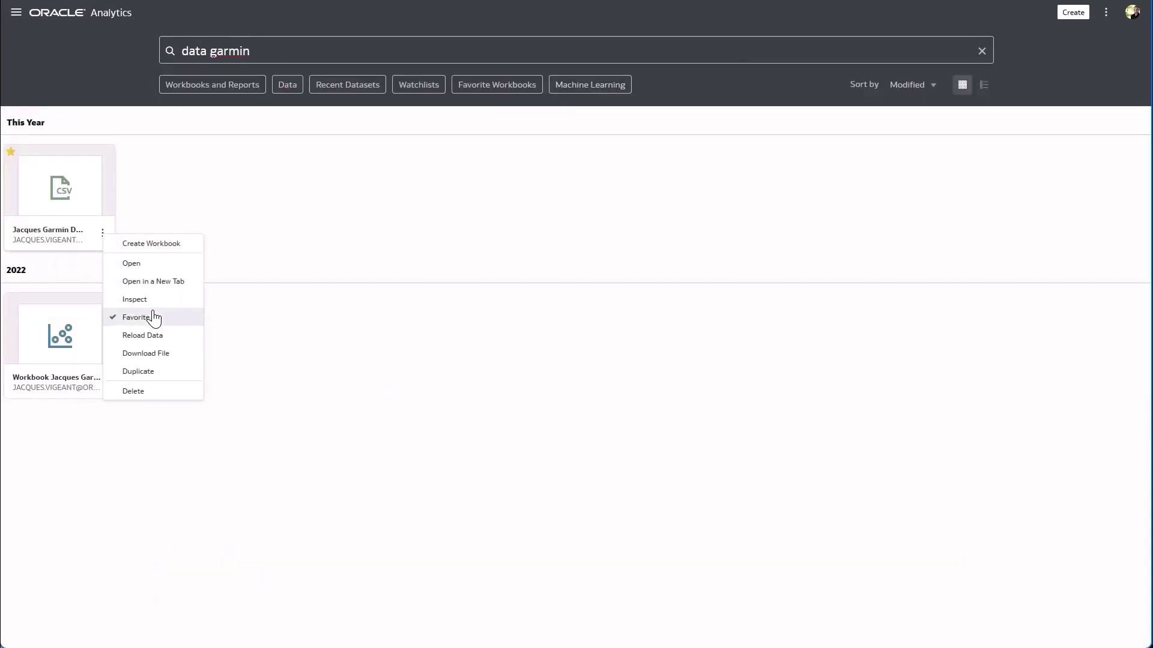
left_click(155, 300)
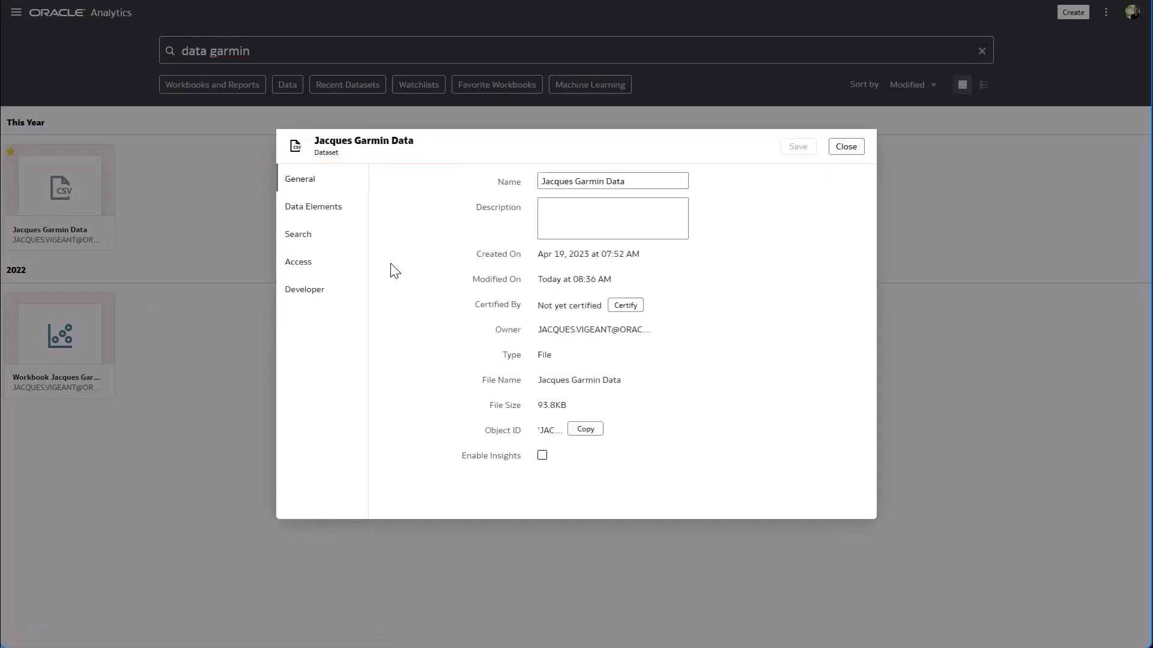
left_click(315, 243)
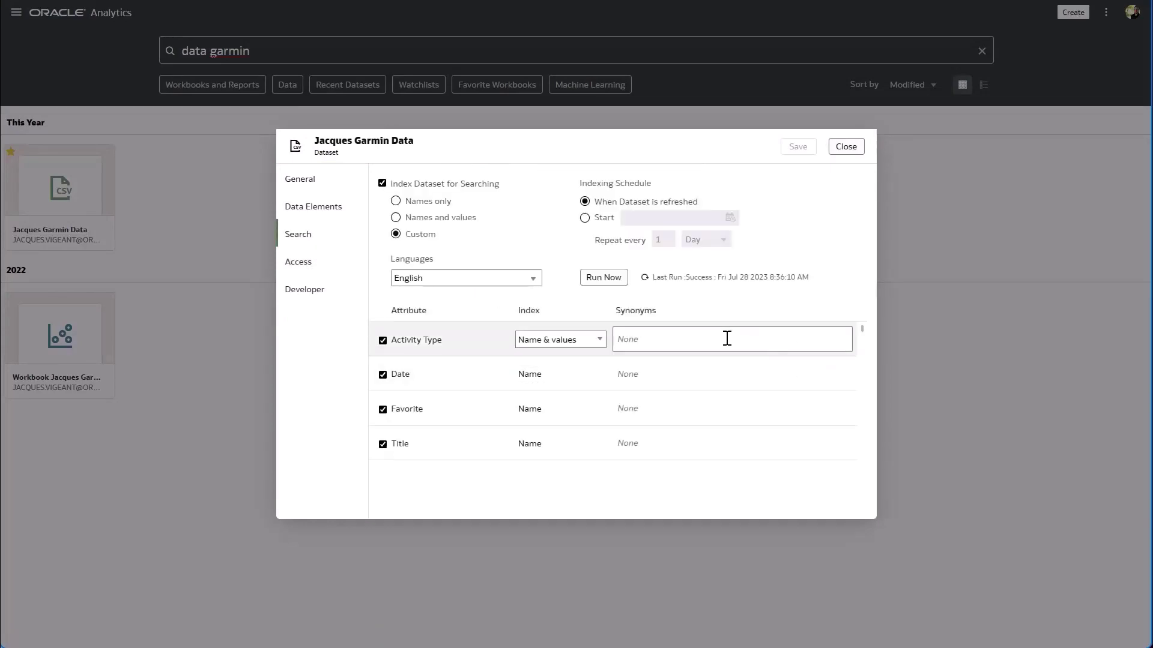
Add the synonym 'sport' to Activity Type and 'favs' to Favorite
left_click(726, 339)
type("sport")
key("Return")
left_click(690, 414)
left_click(689, 415)
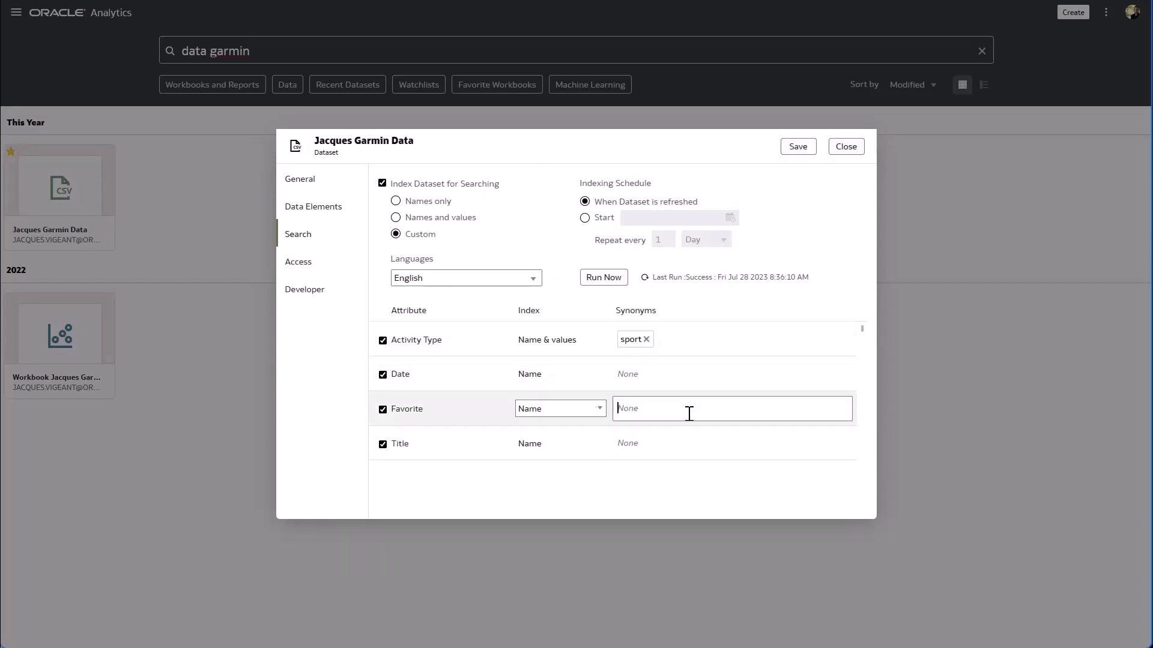
type("favs")
key("Return")
scroll(605, 442, "down", 1)
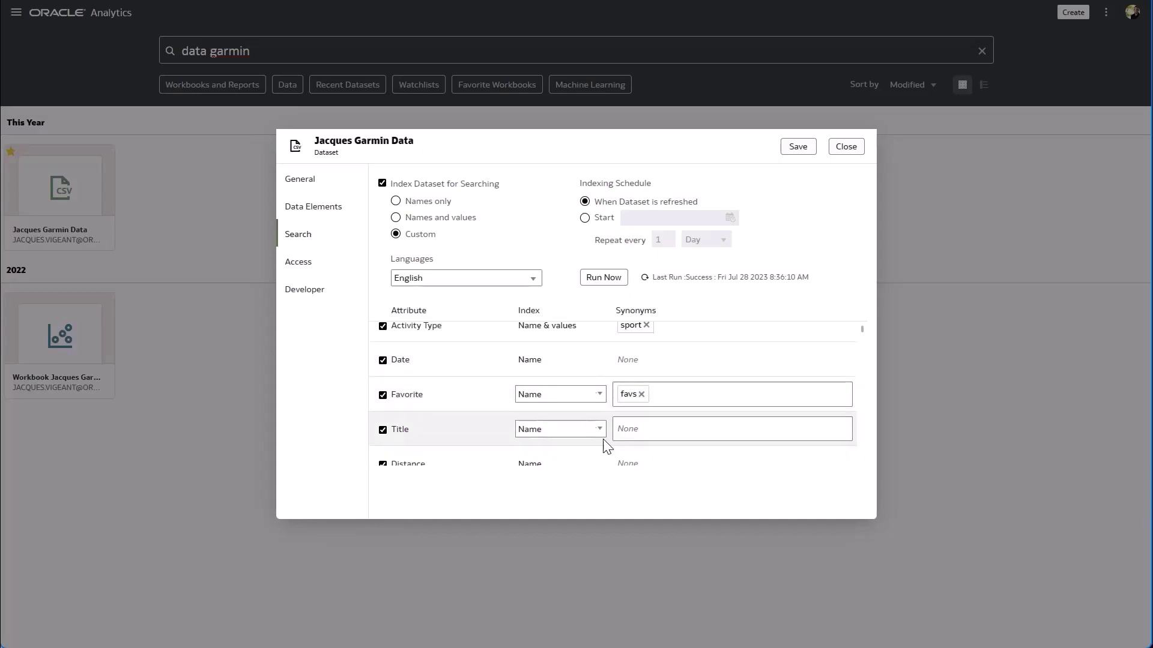
Add 'description' and 'descr' to Title and 'average heart rate' to Avg HR
left_click(657, 429)
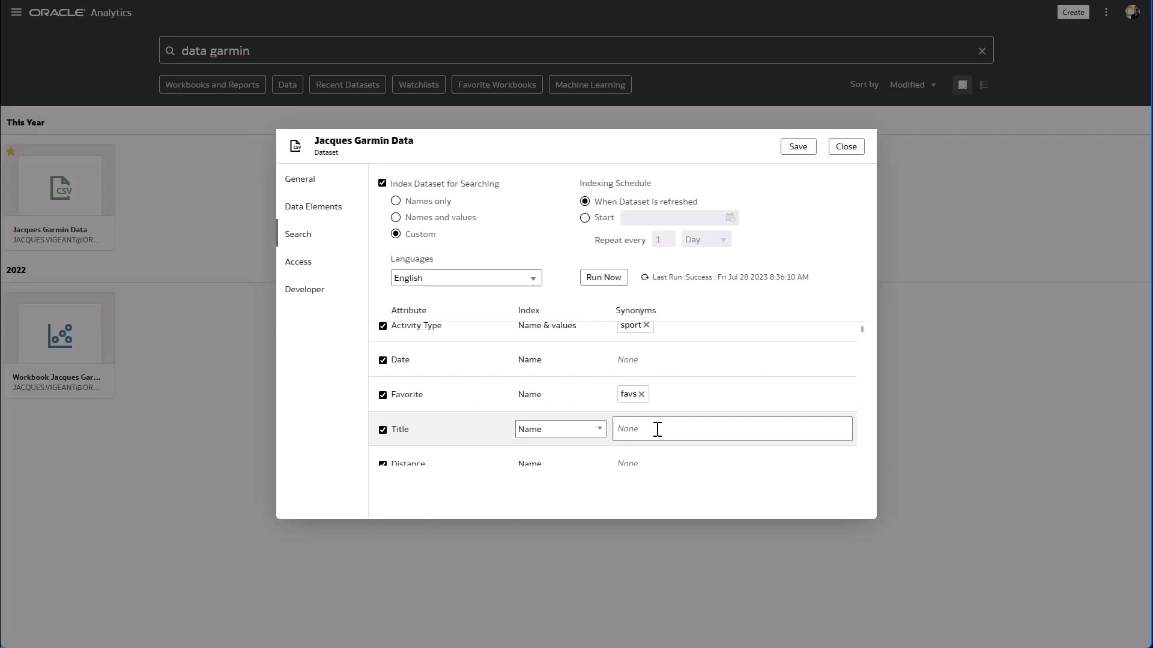
type("description descr")
key("Return")
scroll(655, 429, "down", 3)
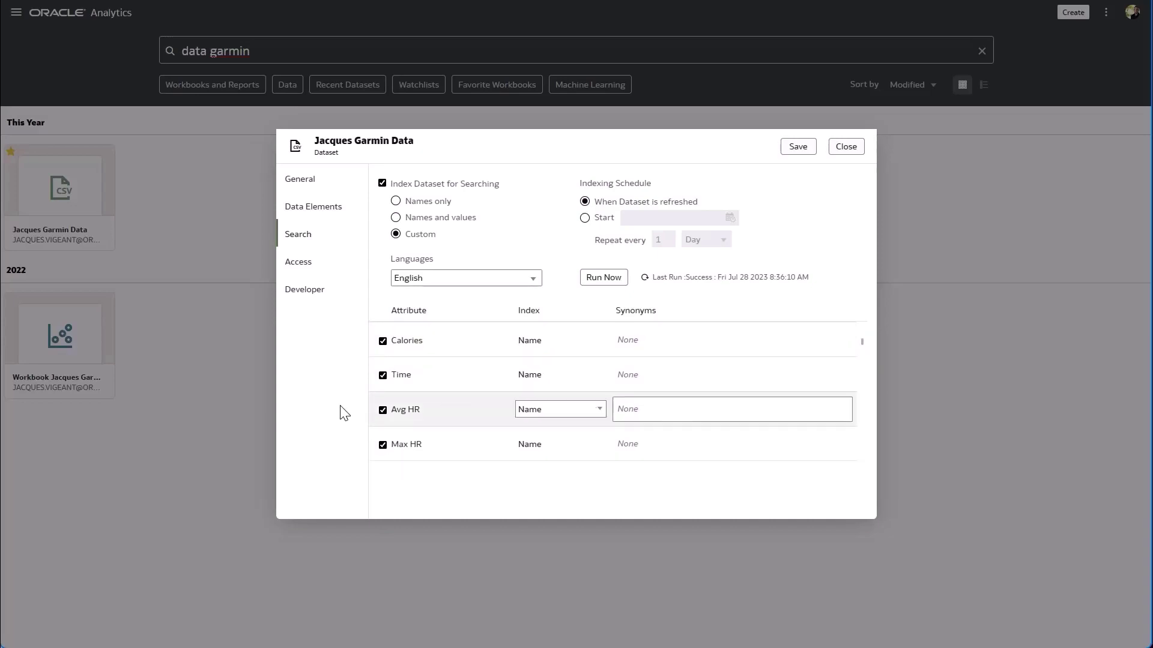
left_click(681, 415)
type("avear")
key("BackSpace")
key("BackSpace")
type("rage heart rate")
key("Return")
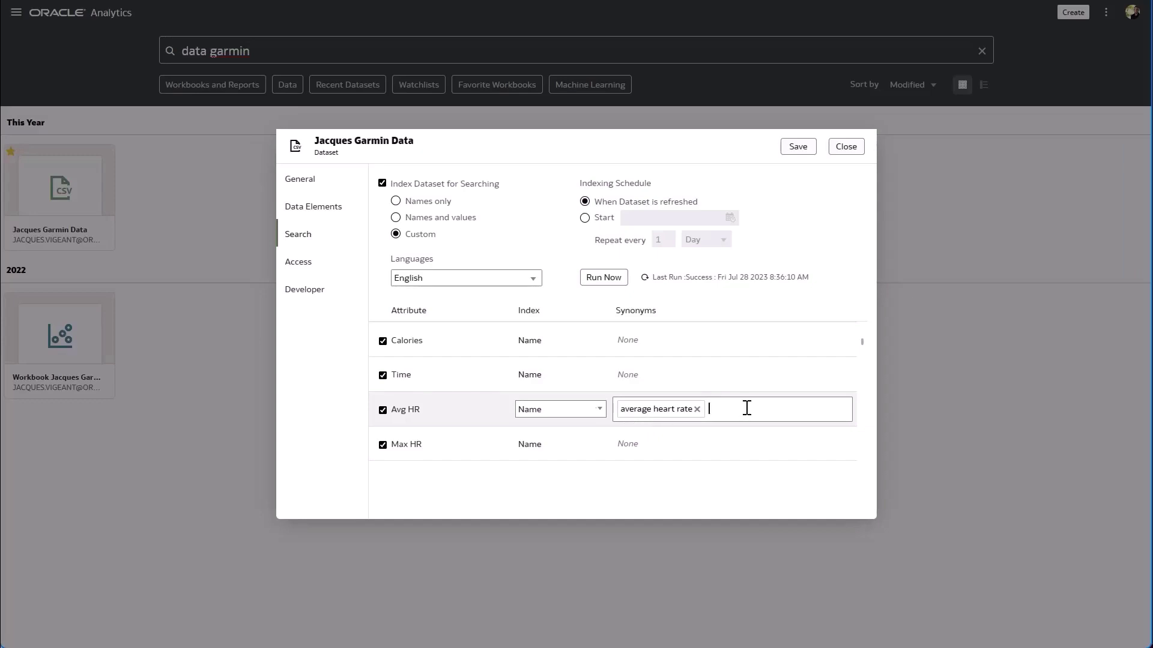
scroll(746, 408, "up", 5)
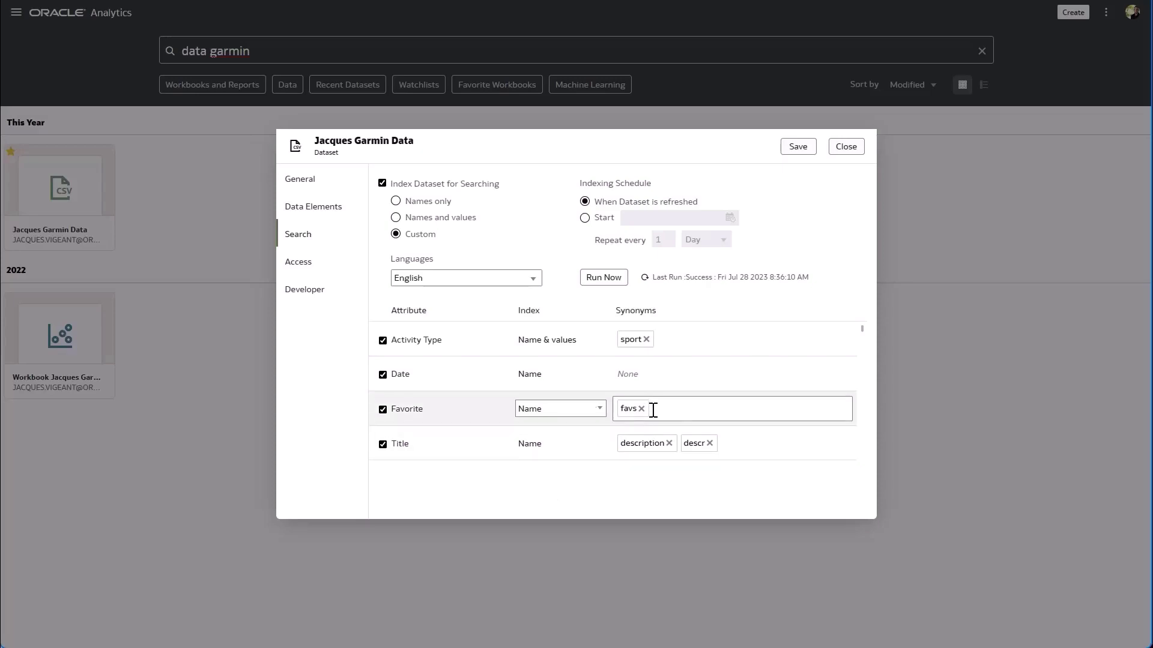
Save the synonyms, re-index the Garmin dataset, and confirm Last Run shows 8:43:10 AM
left_click(799, 148)
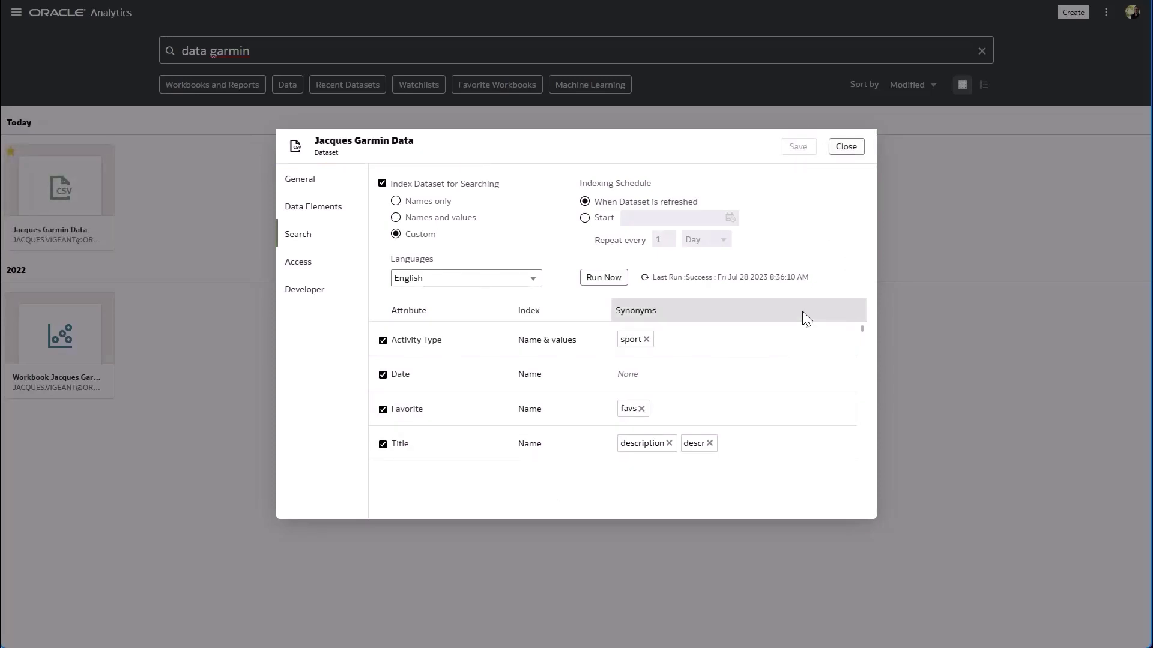
left_click(603, 278)
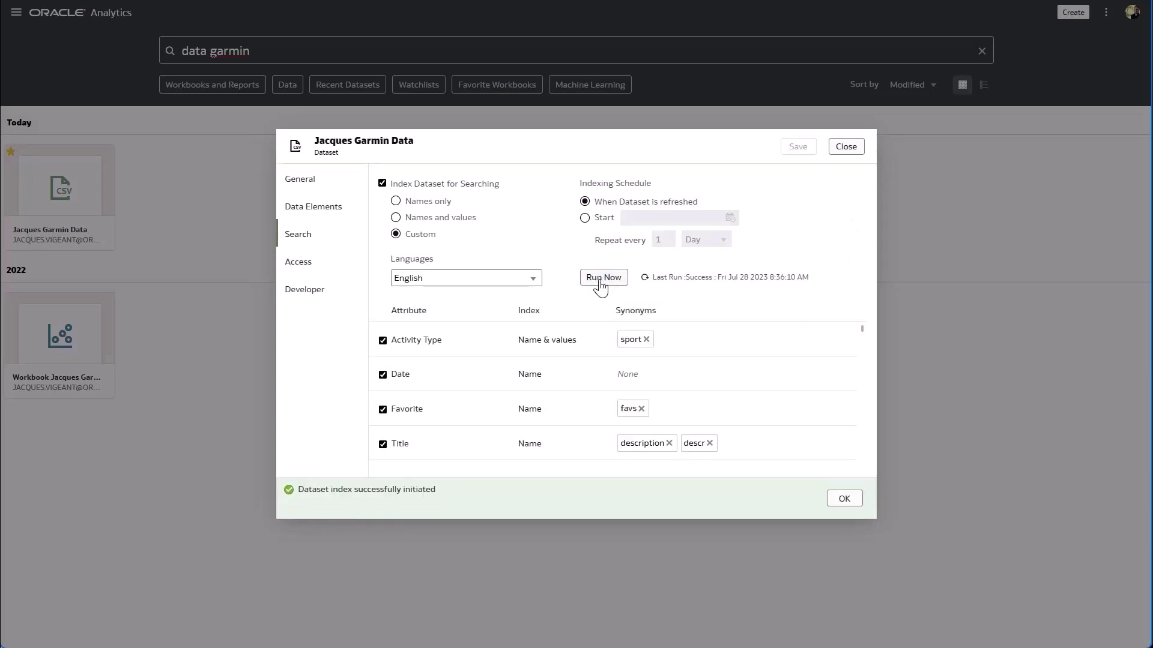
left_click(842, 505)
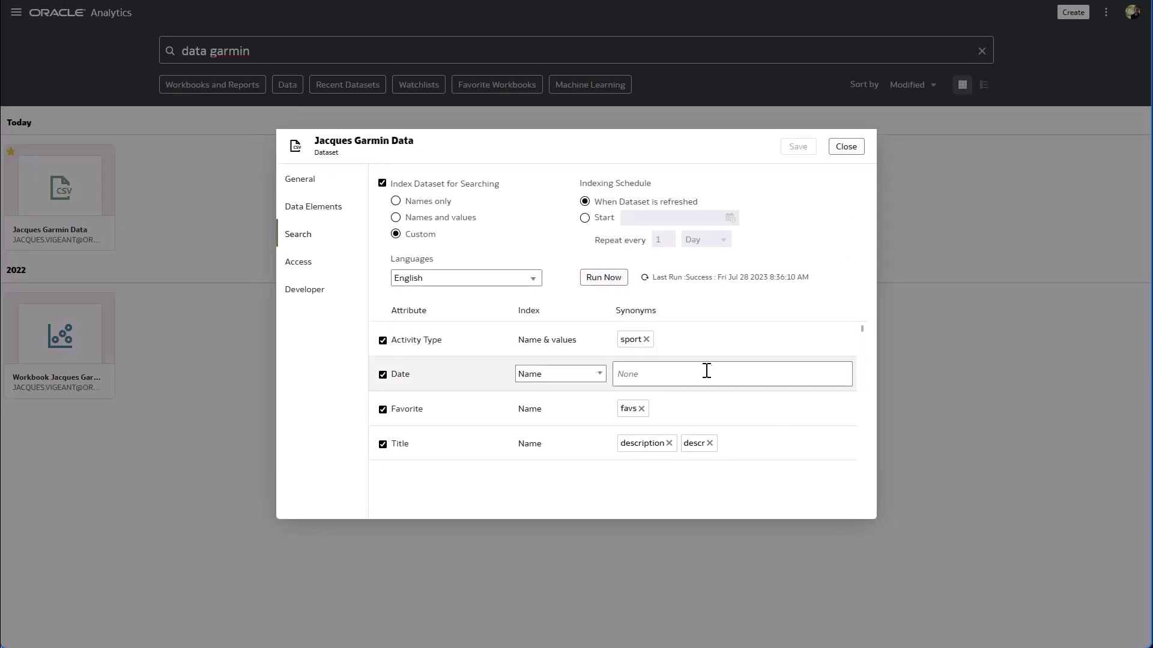
left_click(644, 278)
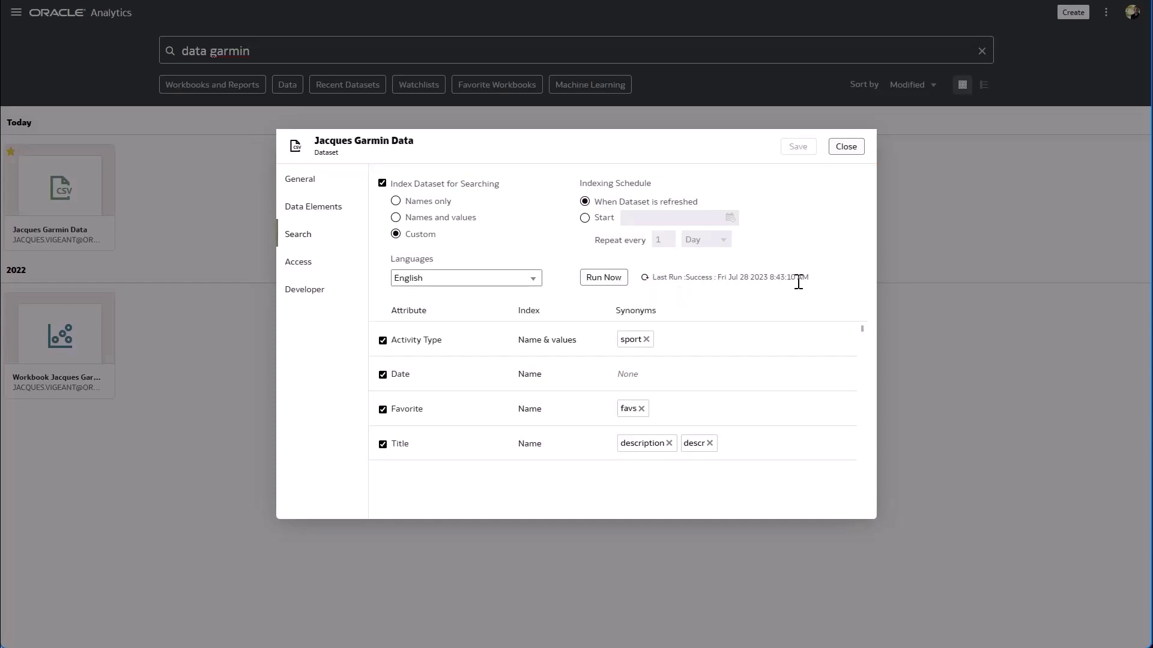
mouse_move(788, 281)
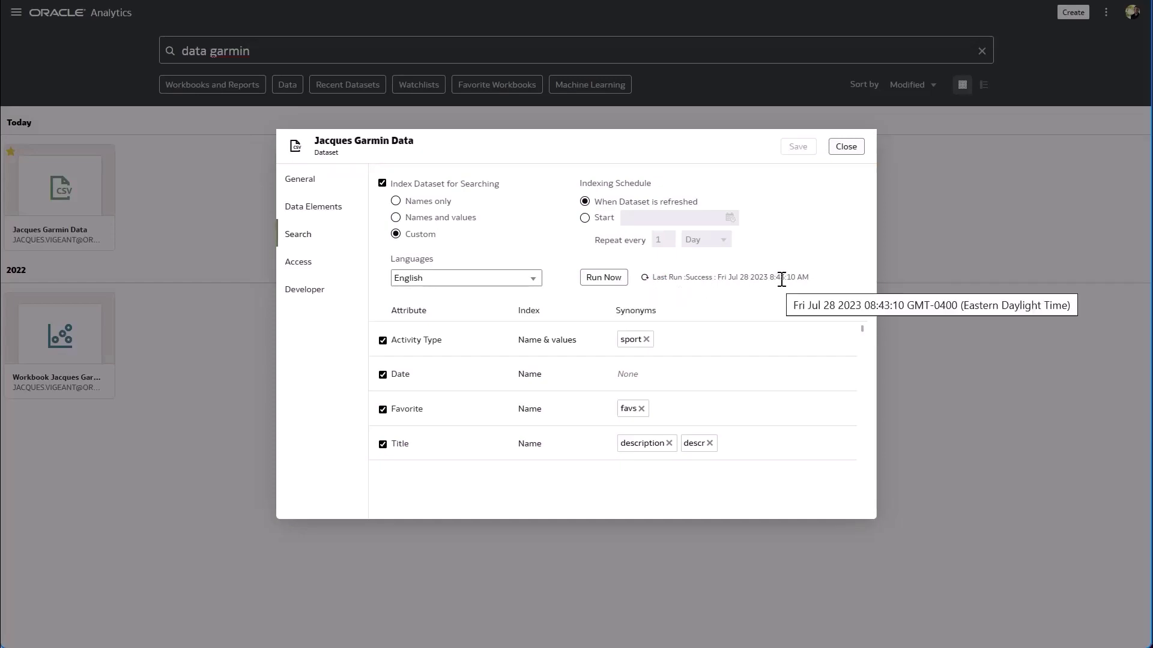
Search 'distance by sport' and get the Distance by Activity Type bar chart
left_click(843, 153)
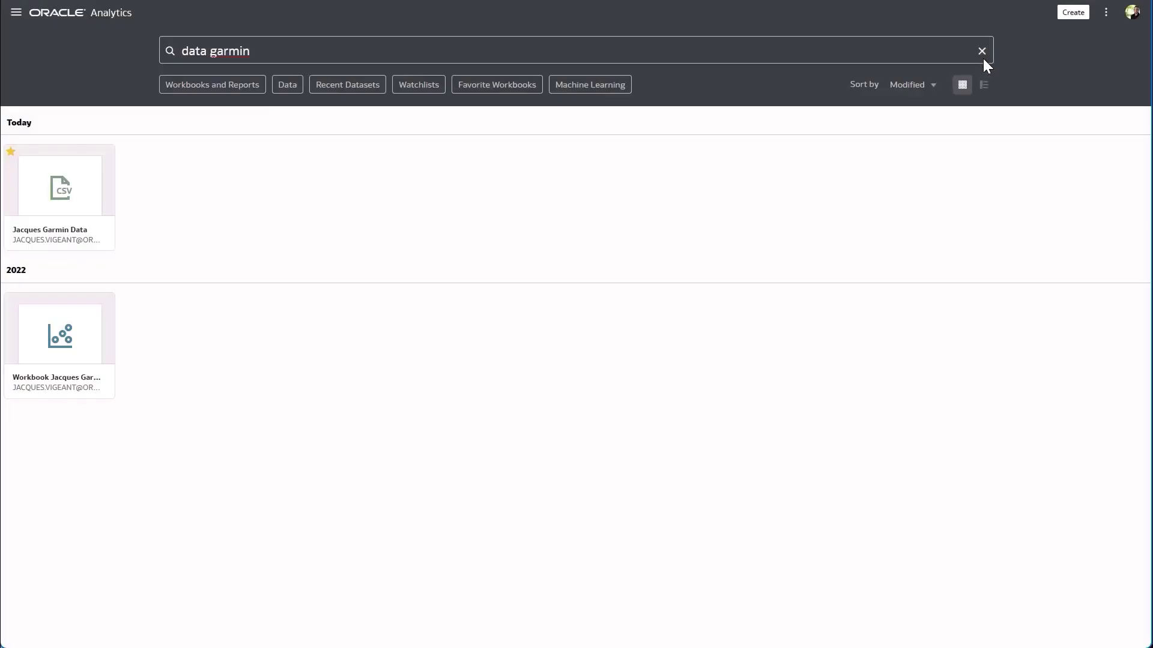
left_click(981, 52)
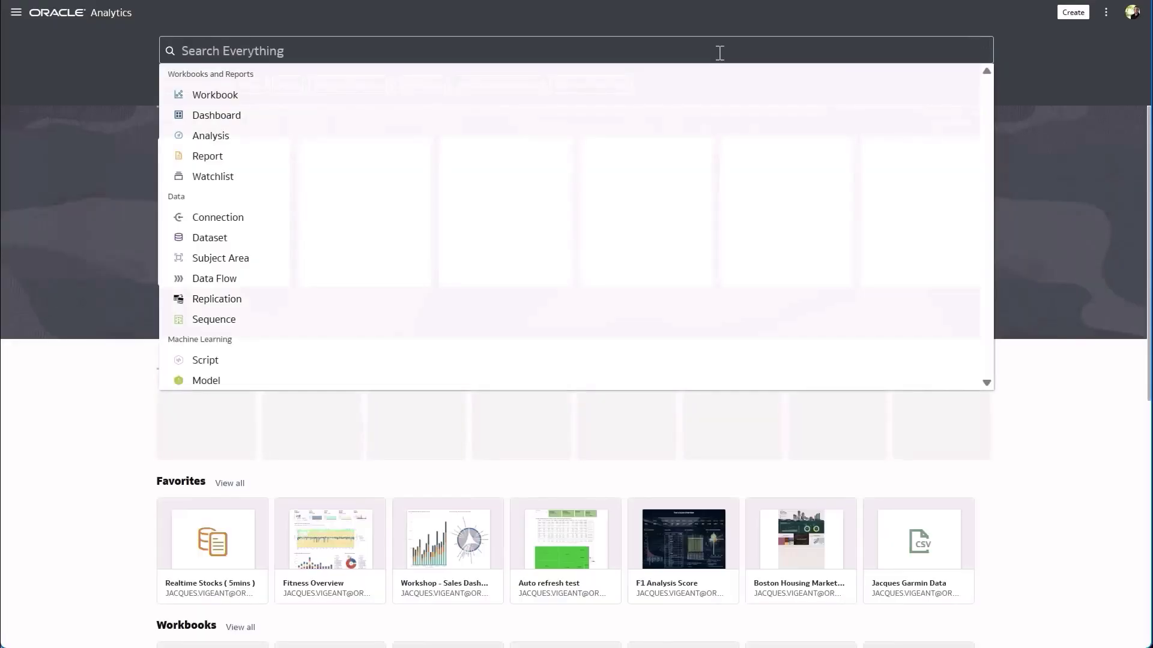
type("distan")
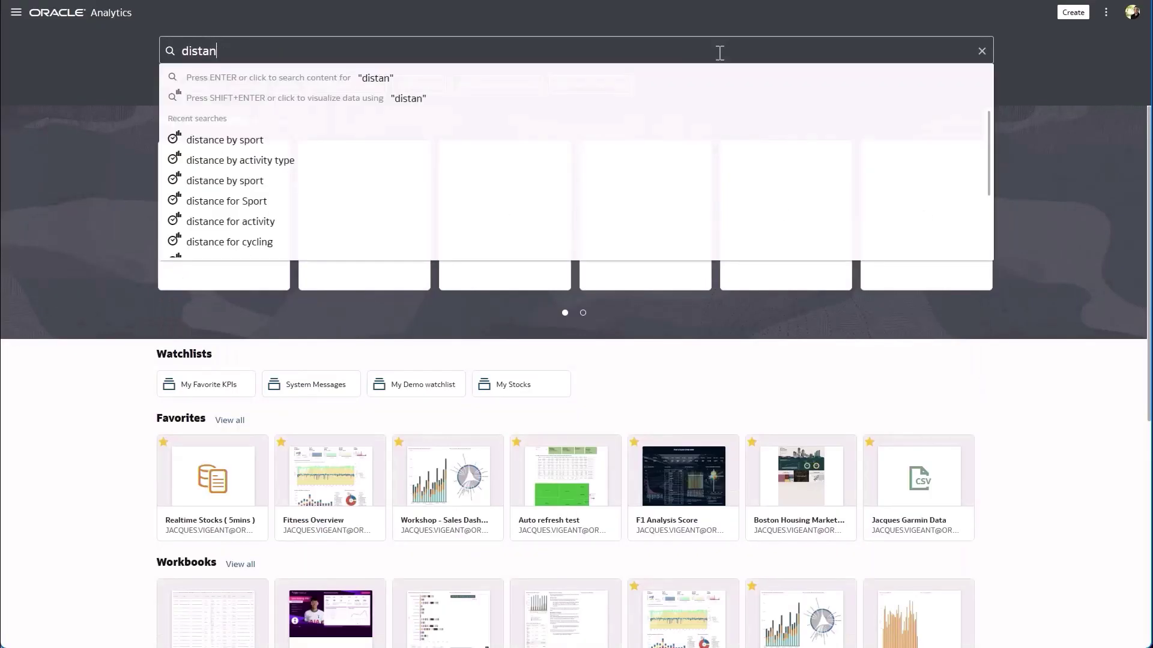
type("ce ")
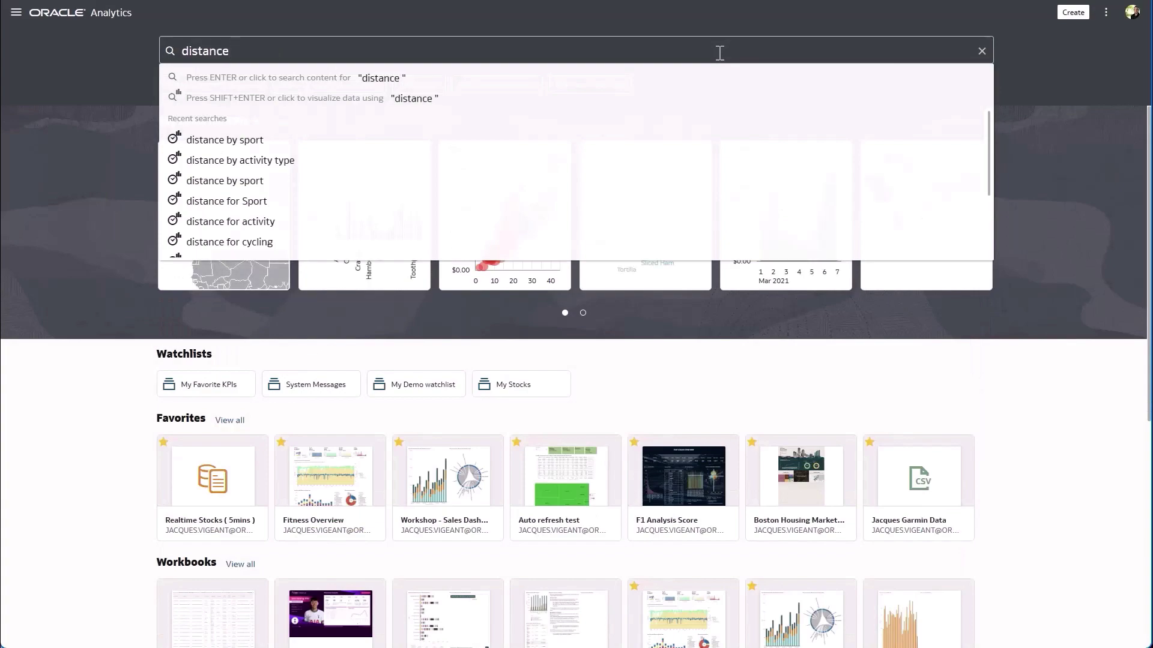
type("by sport")
key("shift+Return")
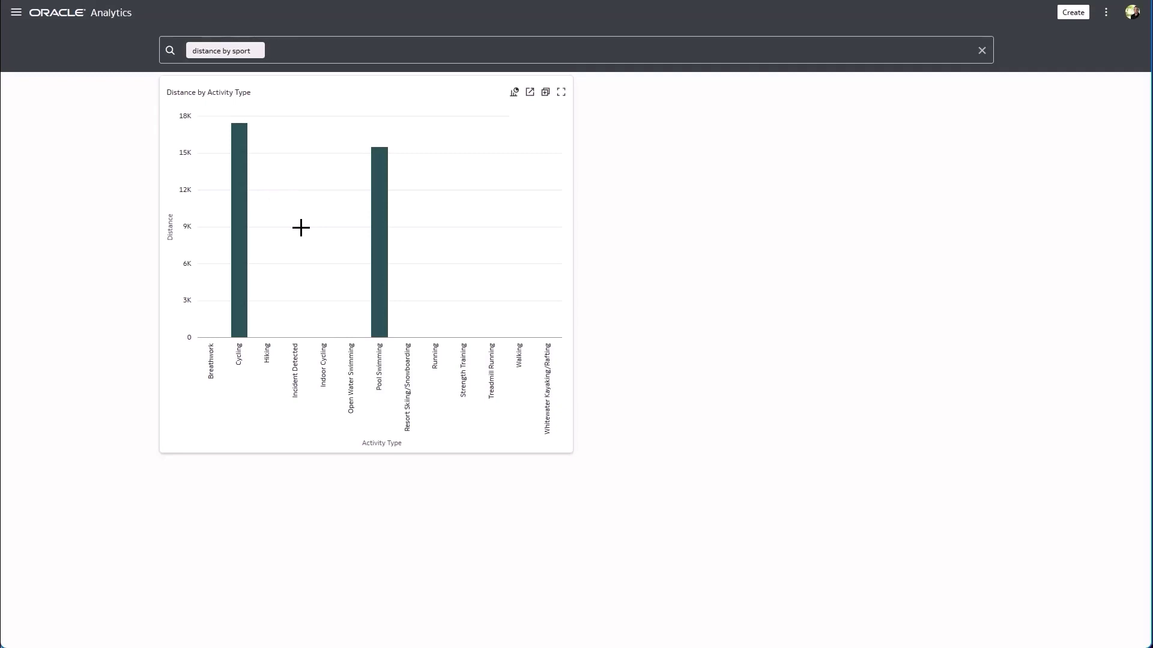
Search 'other fitness' and inspect the My Other Fitness File dataset
left_click(982, 51)
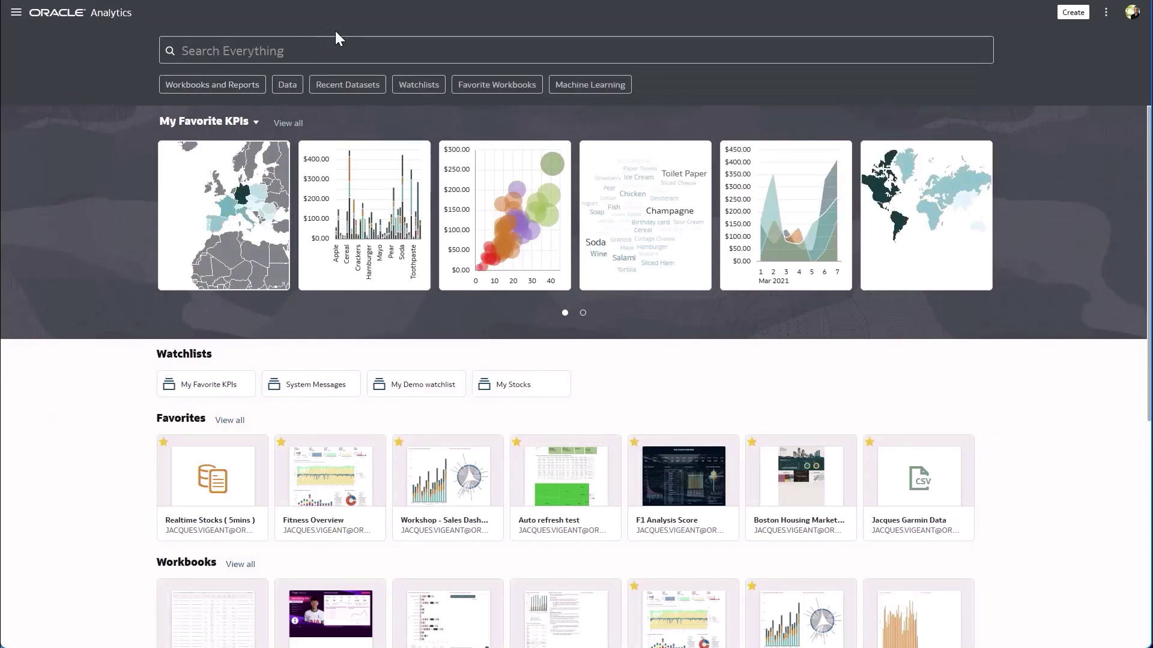
left_click(353, 48)
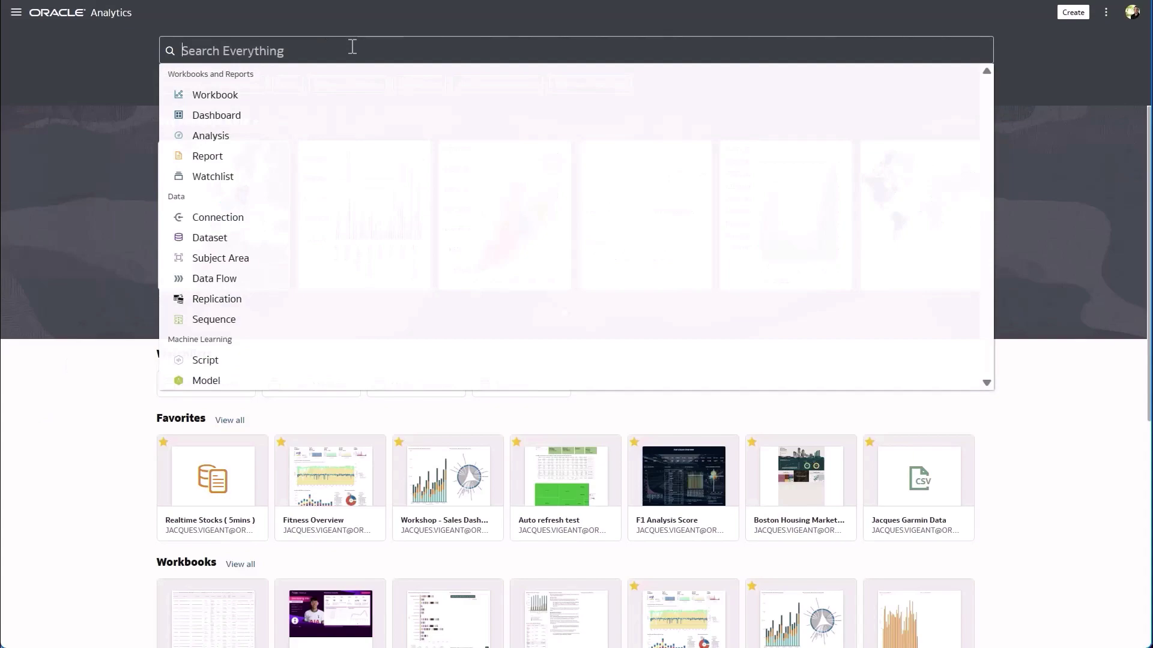
type("other")
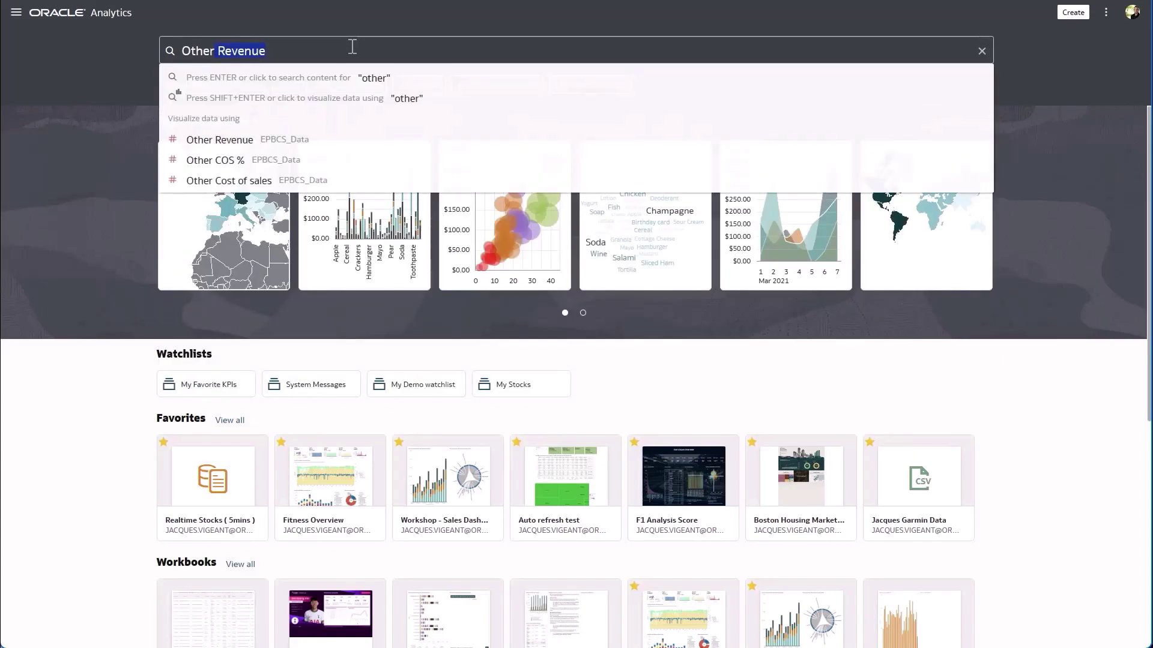
type(" fitene")
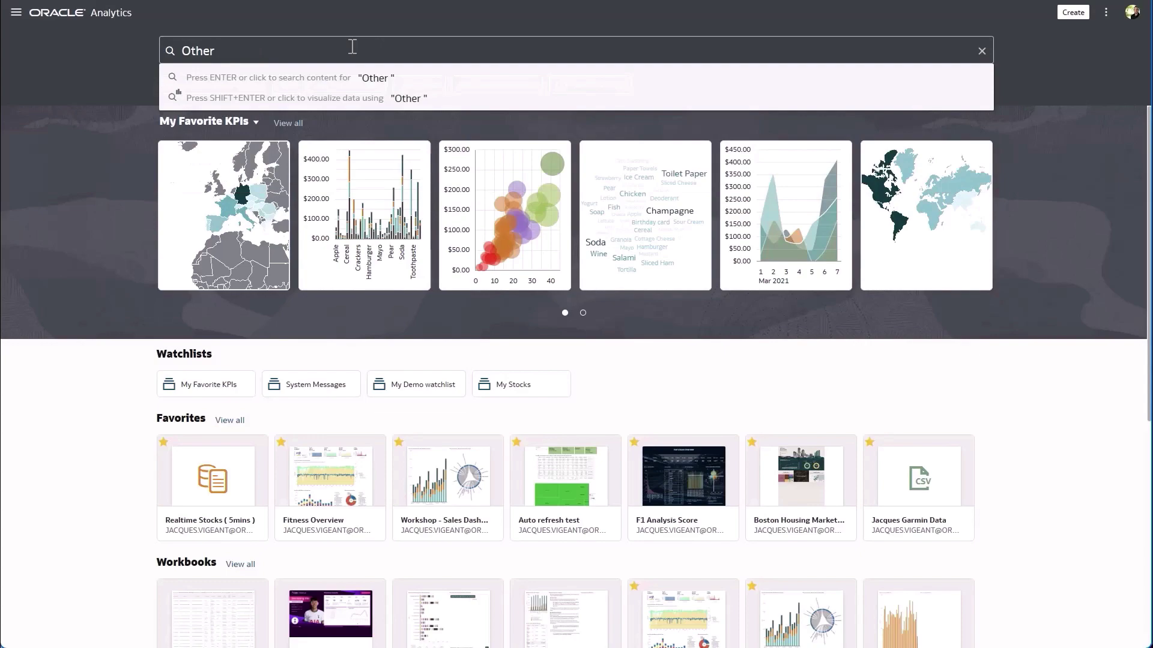
key("BackSpace")
key("BackSpace")
key("BackSpace")
type("ness")
key("Return")
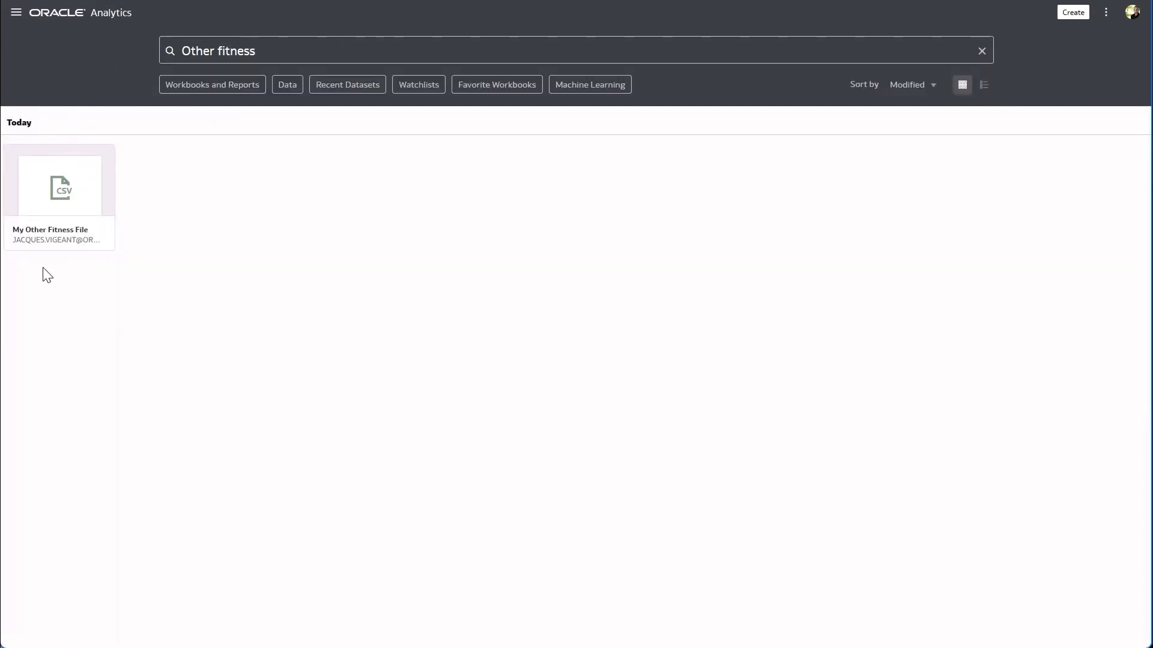
left_click(103, 236)
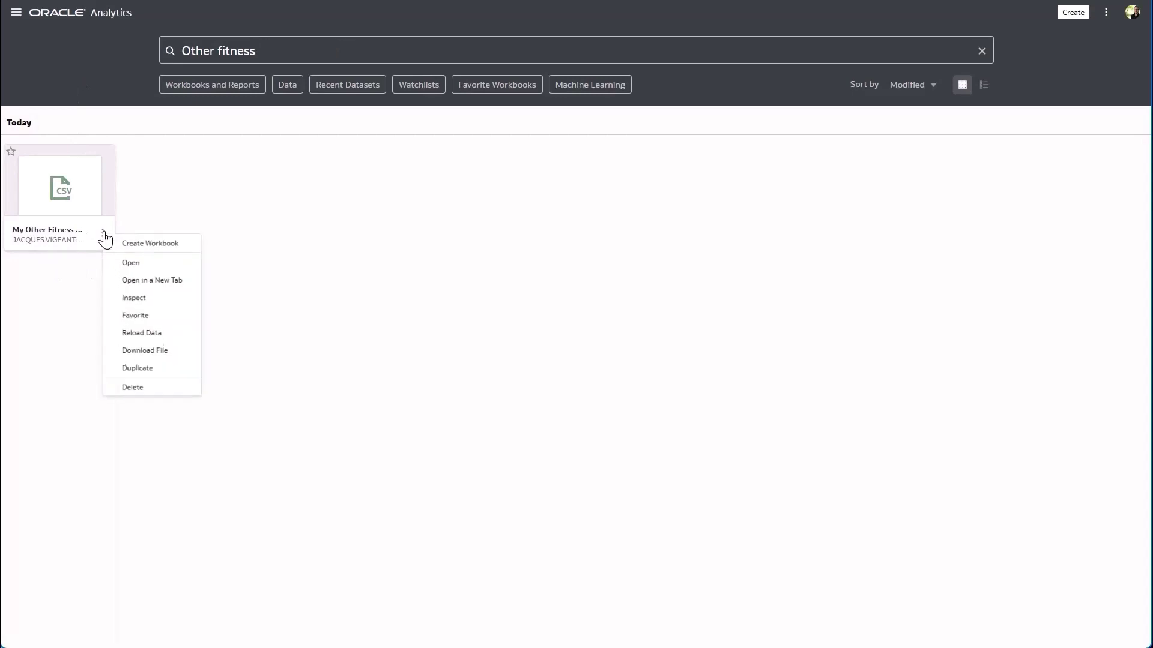
left_click(141, 304)
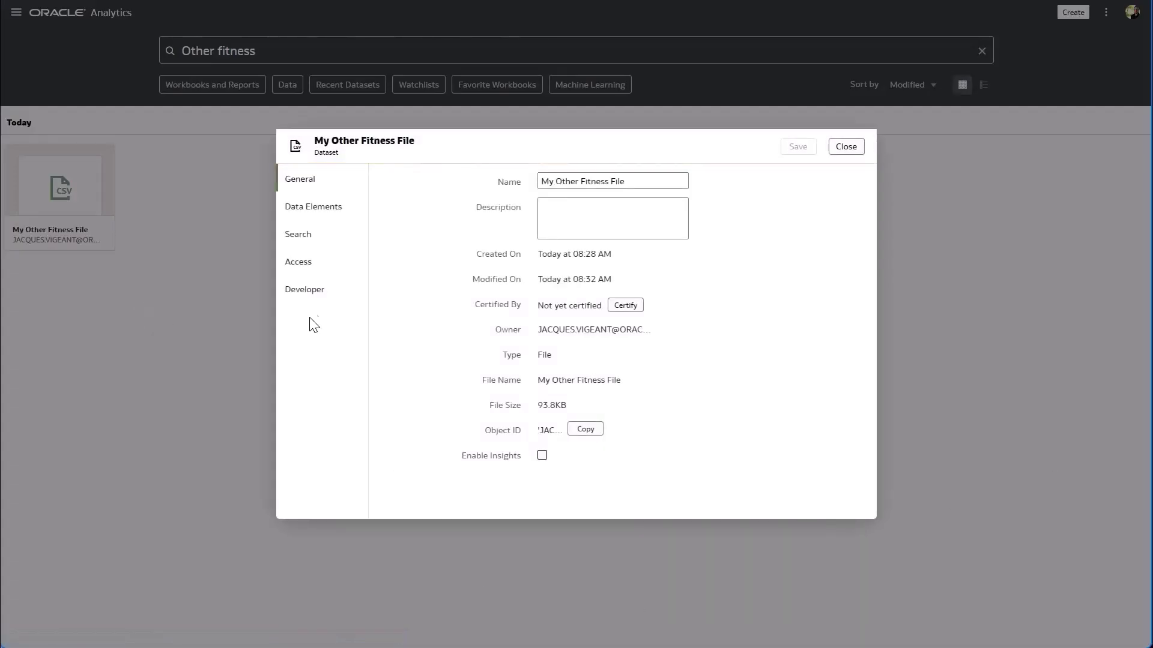
Enable Index Dataset for Searching and add the suggested 'sport' synonym to Activity Type
left_click(303, 245)
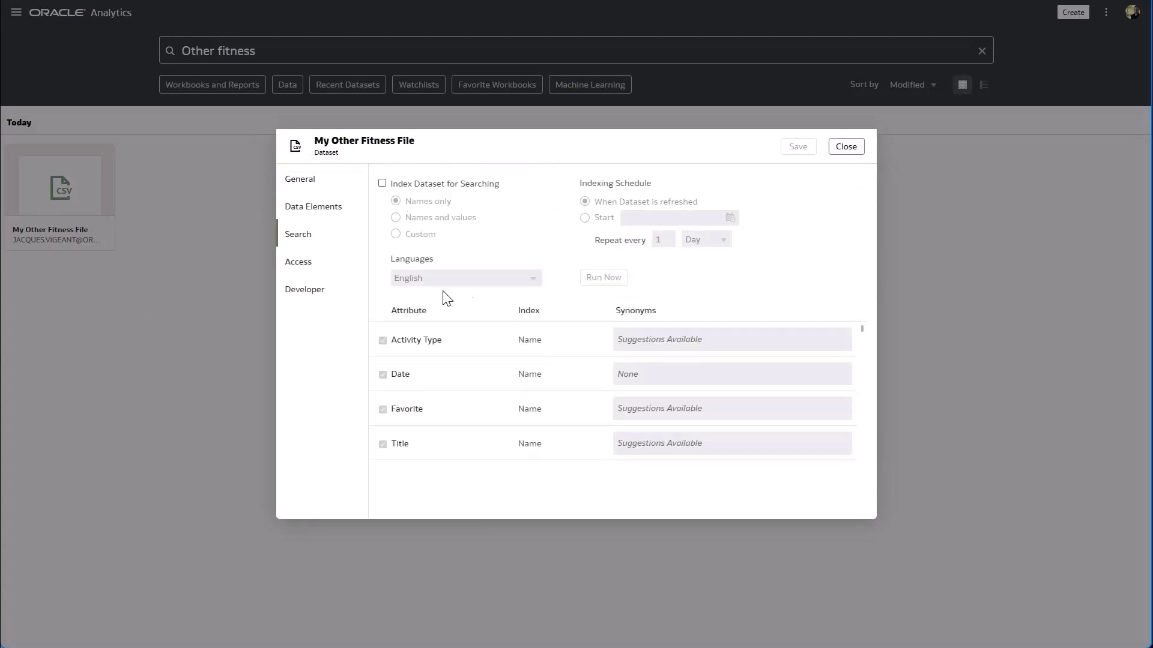
left_click(383, 184)
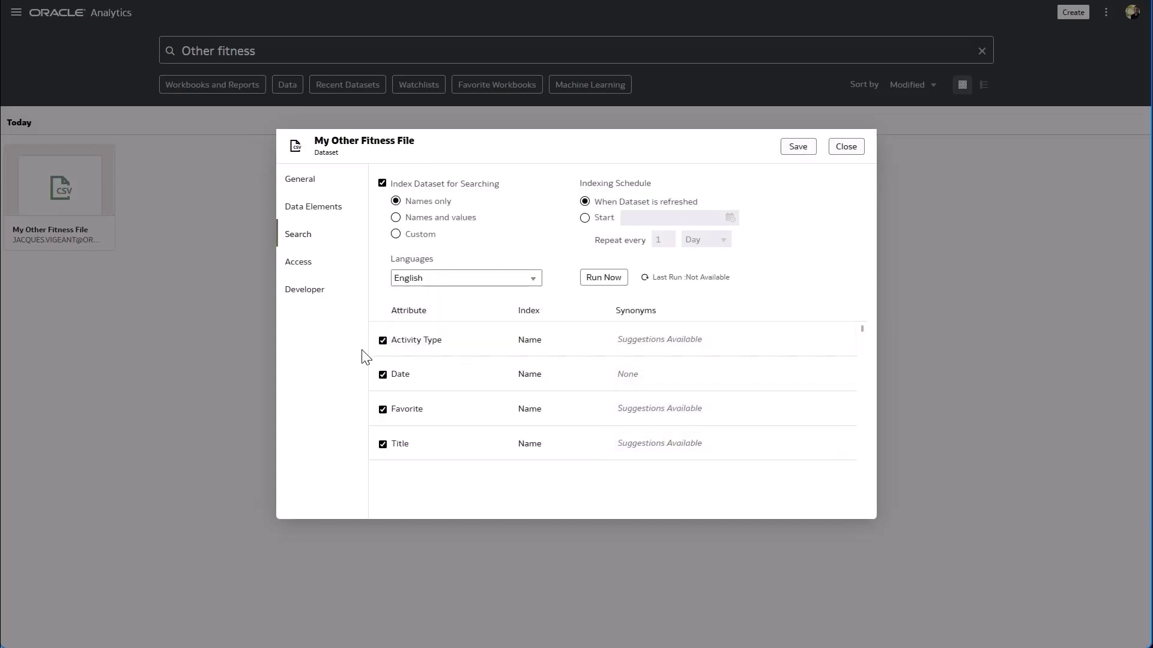
mouse_move(677, 326)
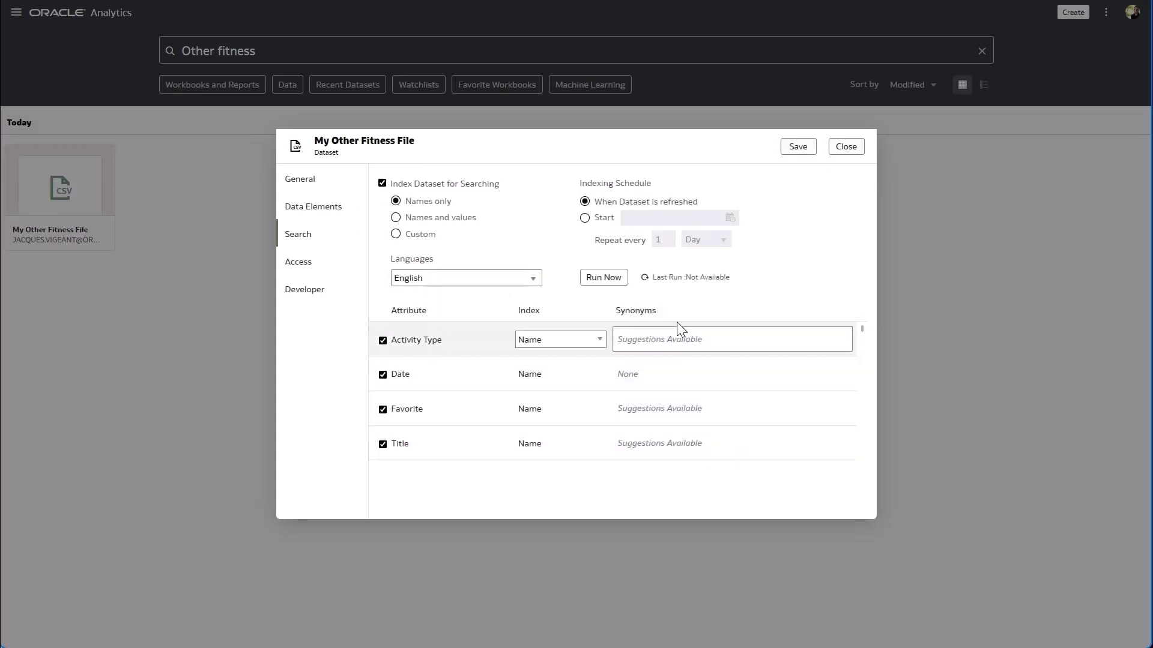
left_click(704, 339)
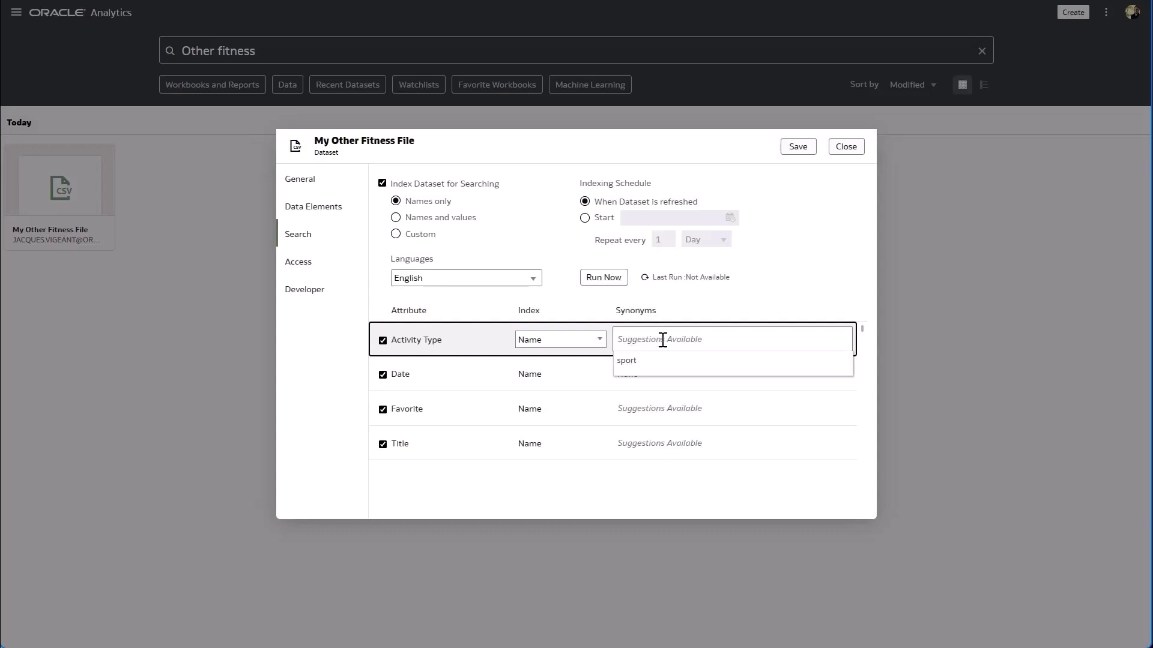
left_click(647, 354)
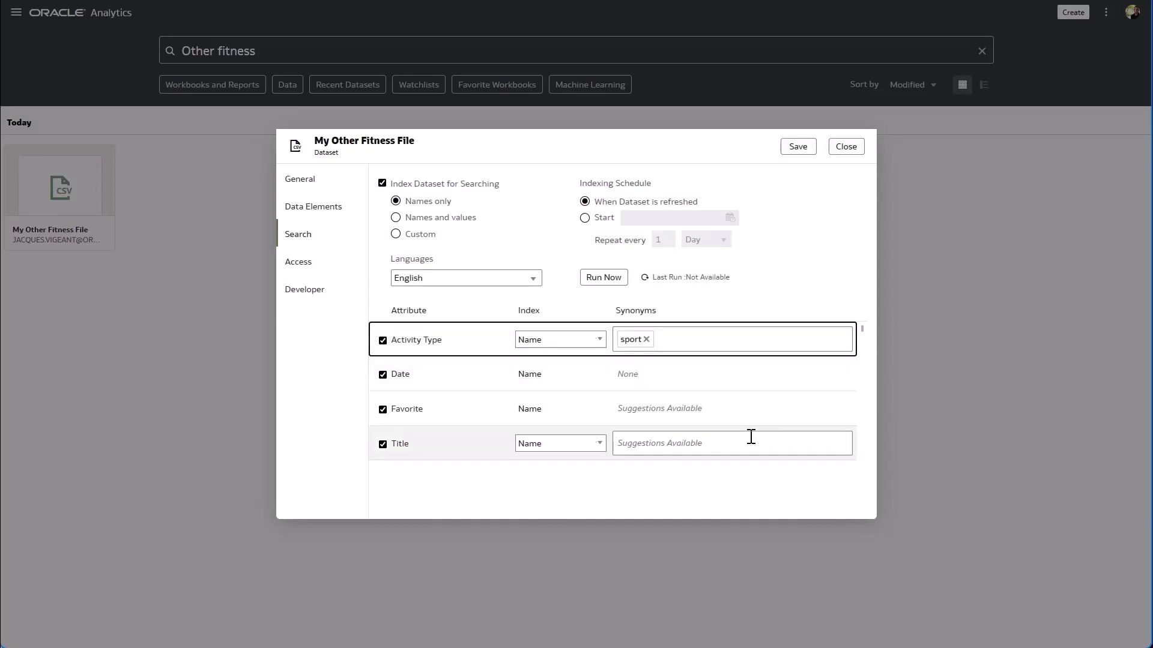
Add suggested synonyms favs, description and average heart rate to Favorite, Title and Avg HR
left_click(688, 412)
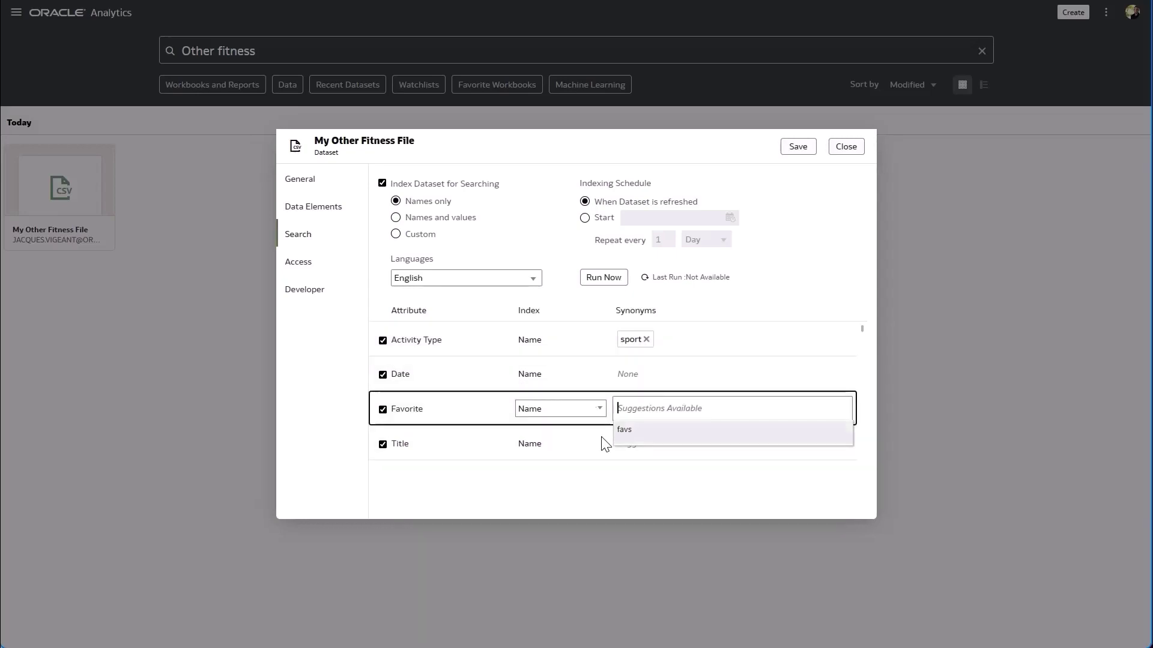
left_click(618, 429)
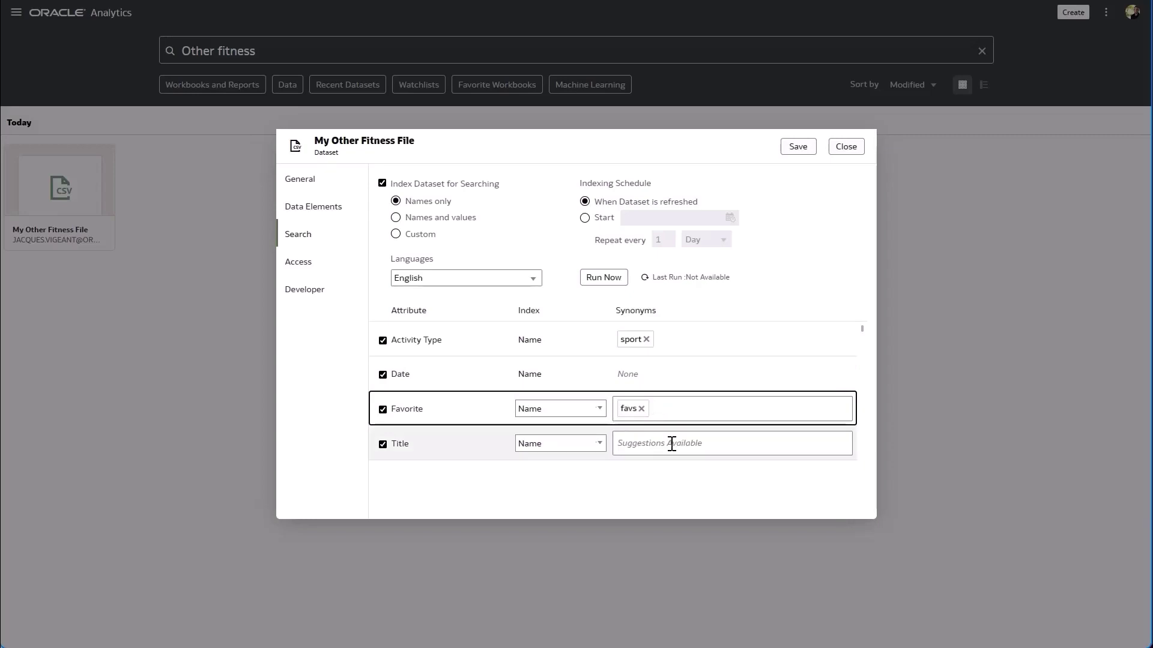
left_click(672, 443)
left_click(650, 487)
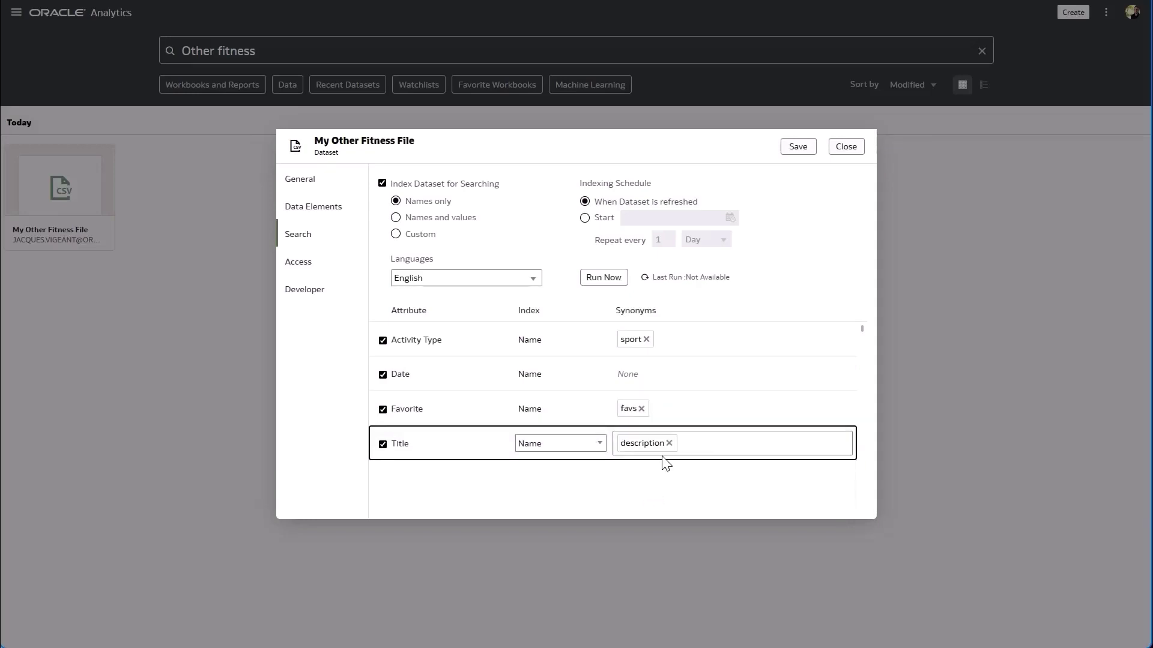
scroll(663, 460, "down", 4)
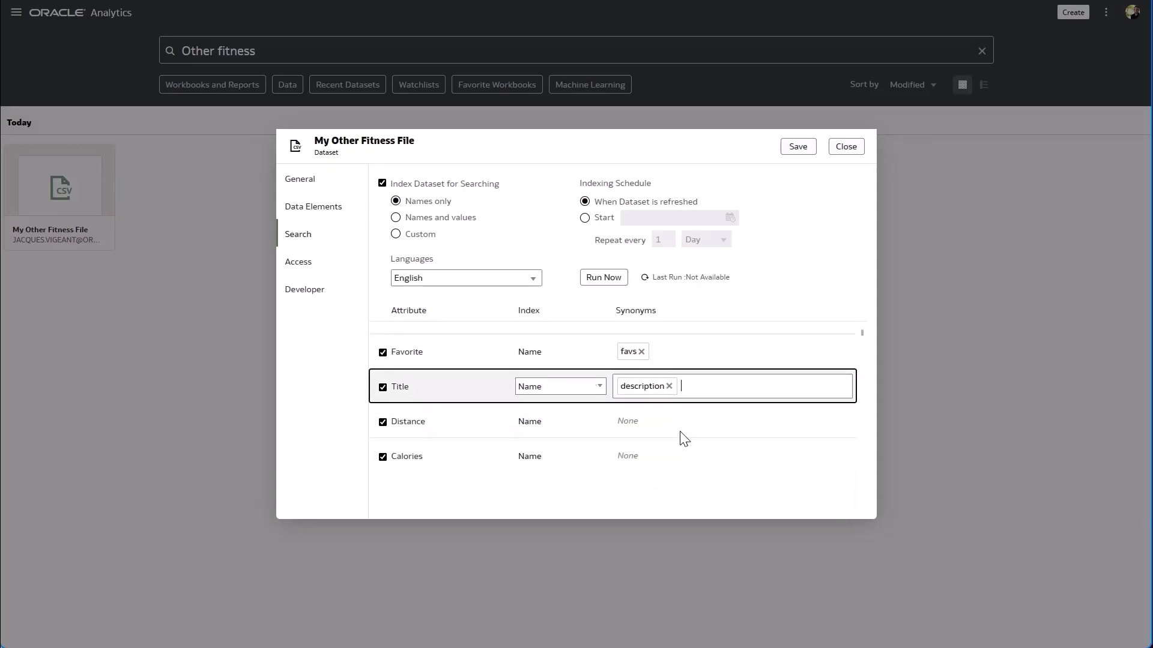
left_click(666, 379)
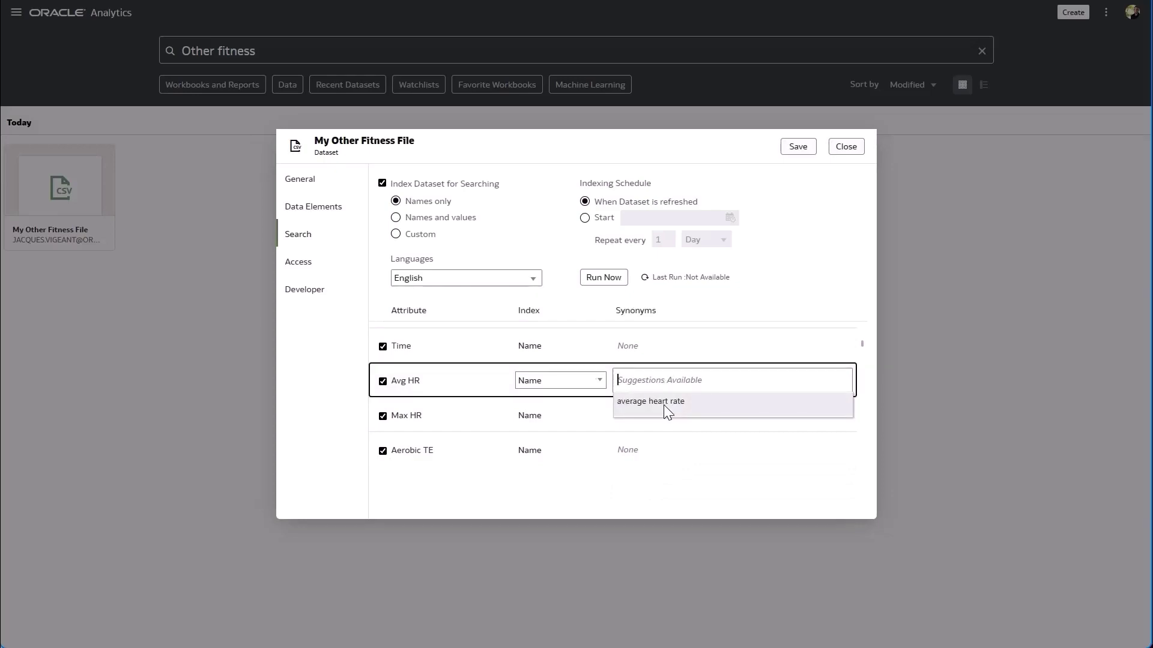
left_click(664, 401)
left_click(797, 231)
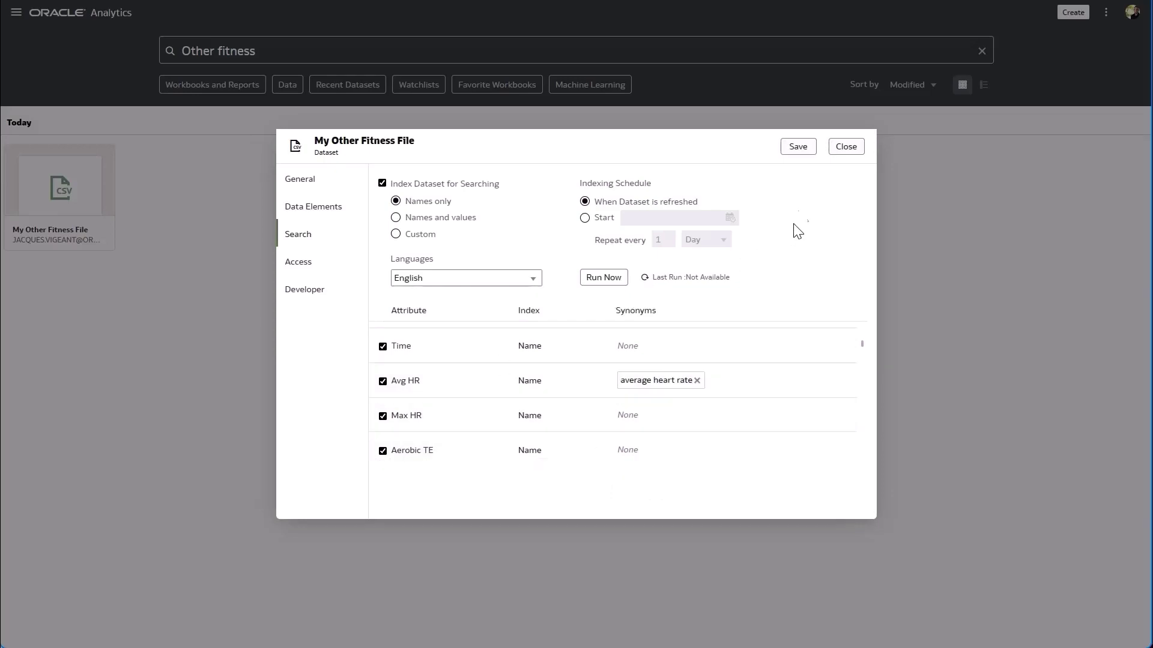